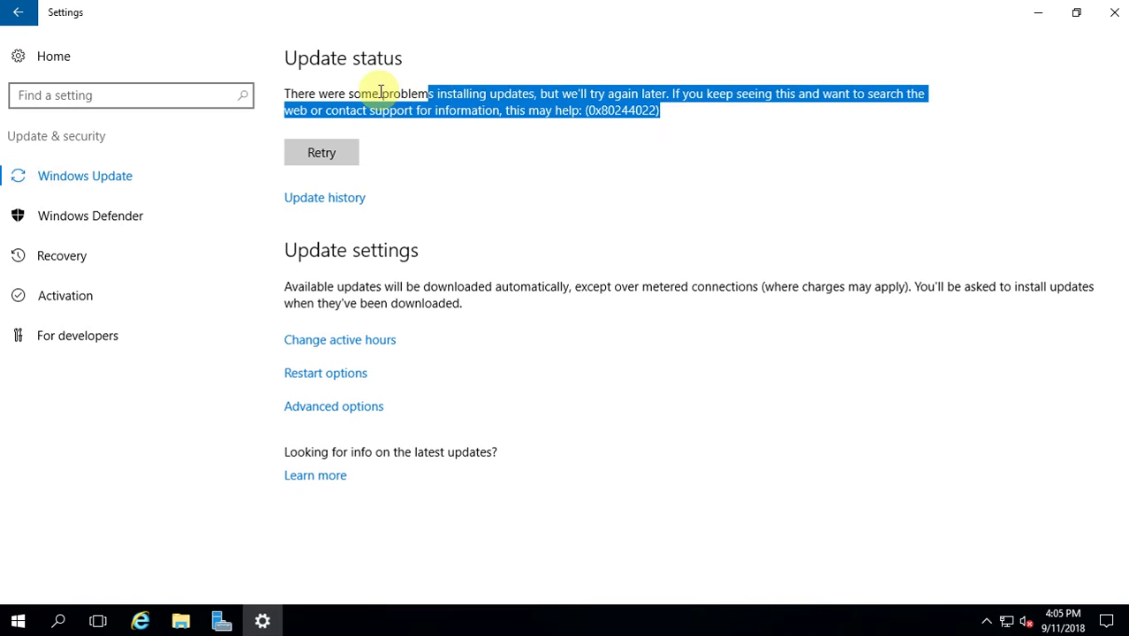
Retry the failed Windows Update installation and minimize the Settings window.
{"action": "left_click", "coordinate": [495, 157]}
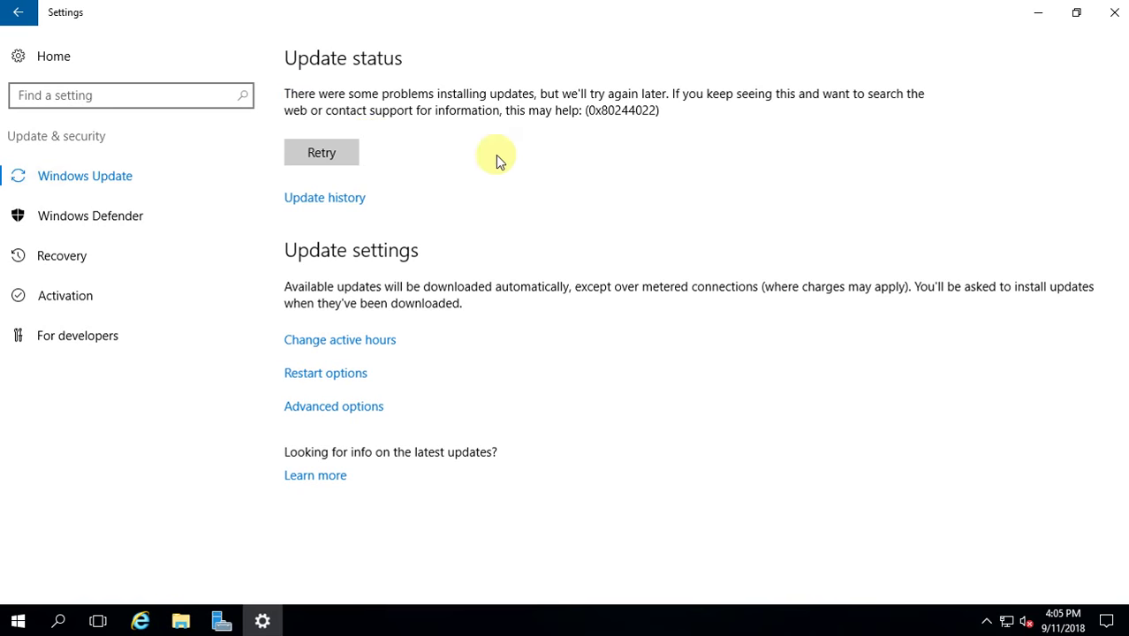
{"action": "left_click", "coordinate": [320, 151]}
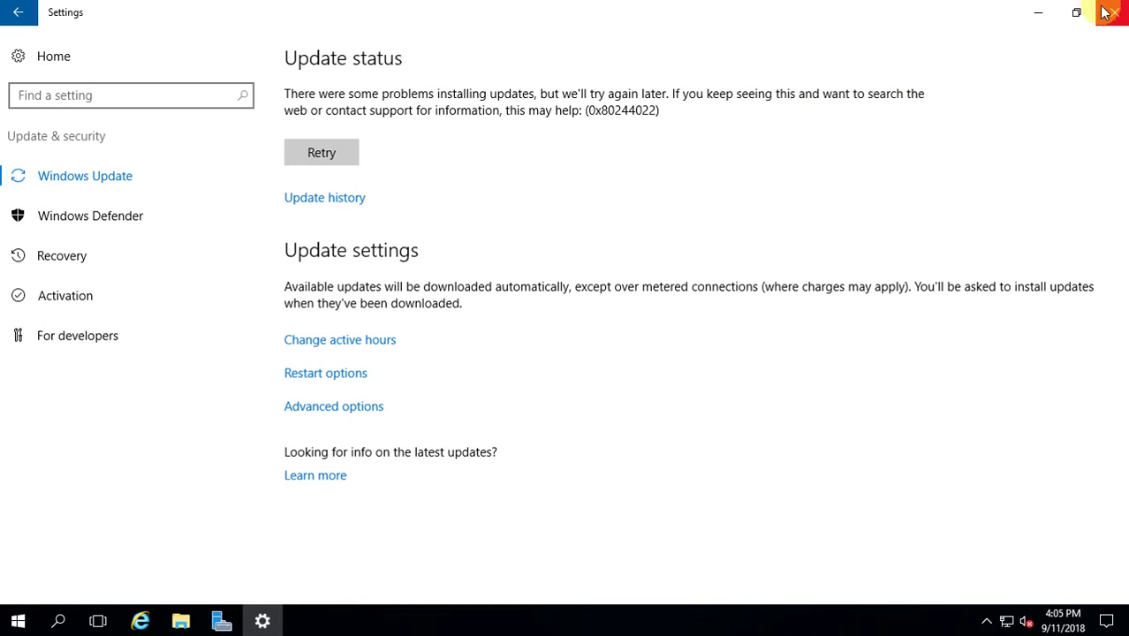
{"action": "left_click", "coordinate": [1035, 15]}
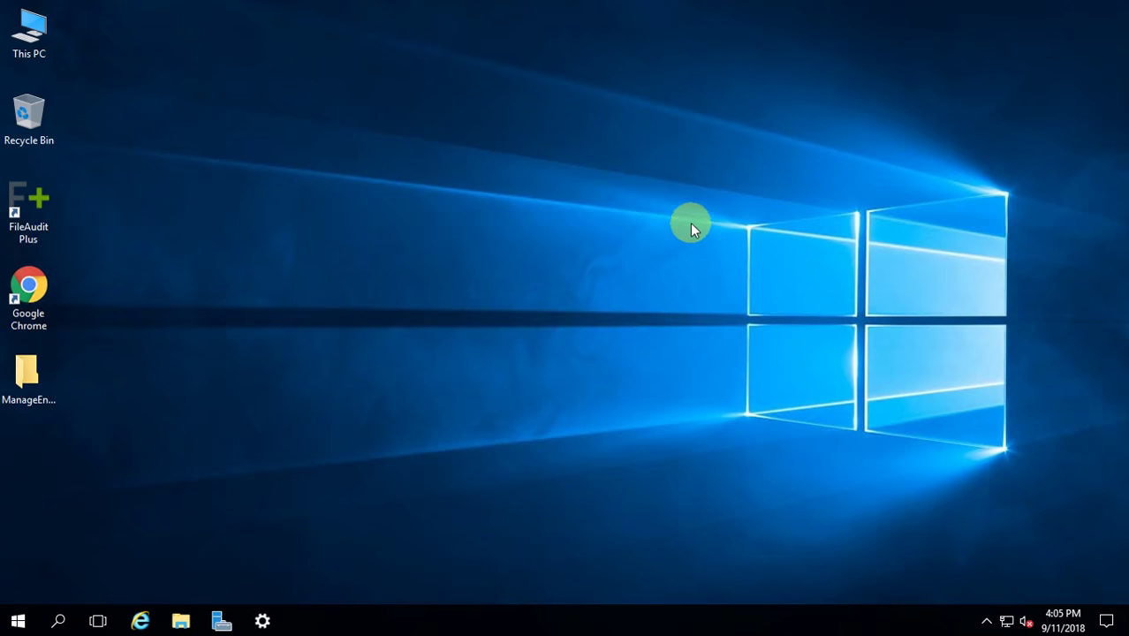
Open the Registry Editor, collapse the expanded HKEY_LOCAL_MACHINE branch and select the Computer root.
{"action": "key", "text": "super+r"}
{"action": "key", "text": "Return"}
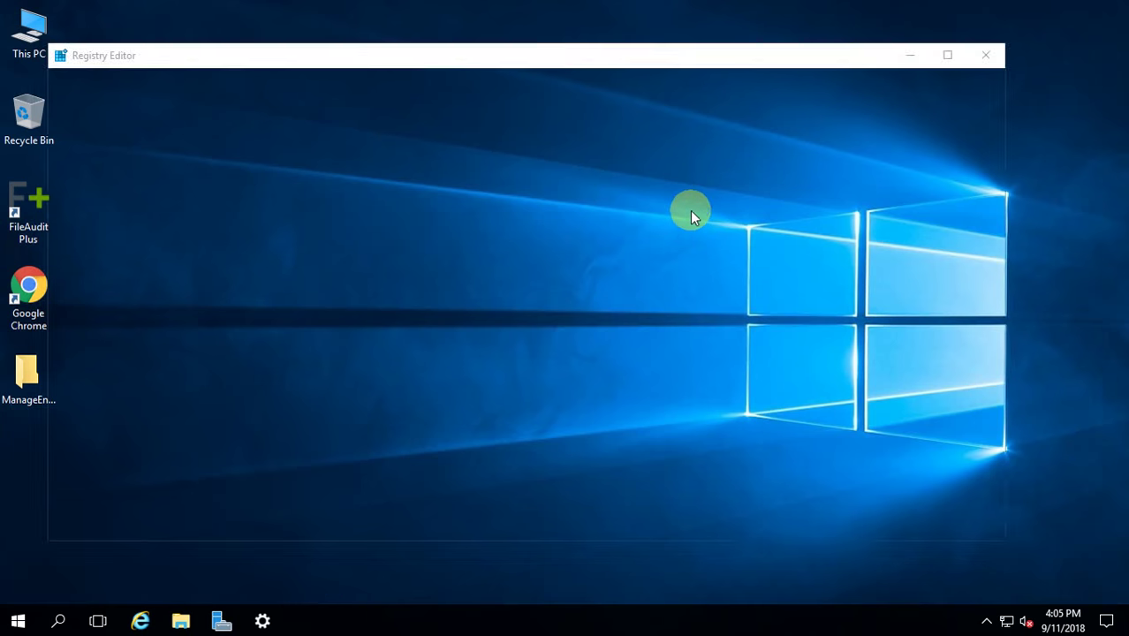
{"action": "left_click_drag", "start_coordinate": [356, 369], "coordinate": [378, 113]}
{"action": "left_click", "coordinate": [106, 318]}
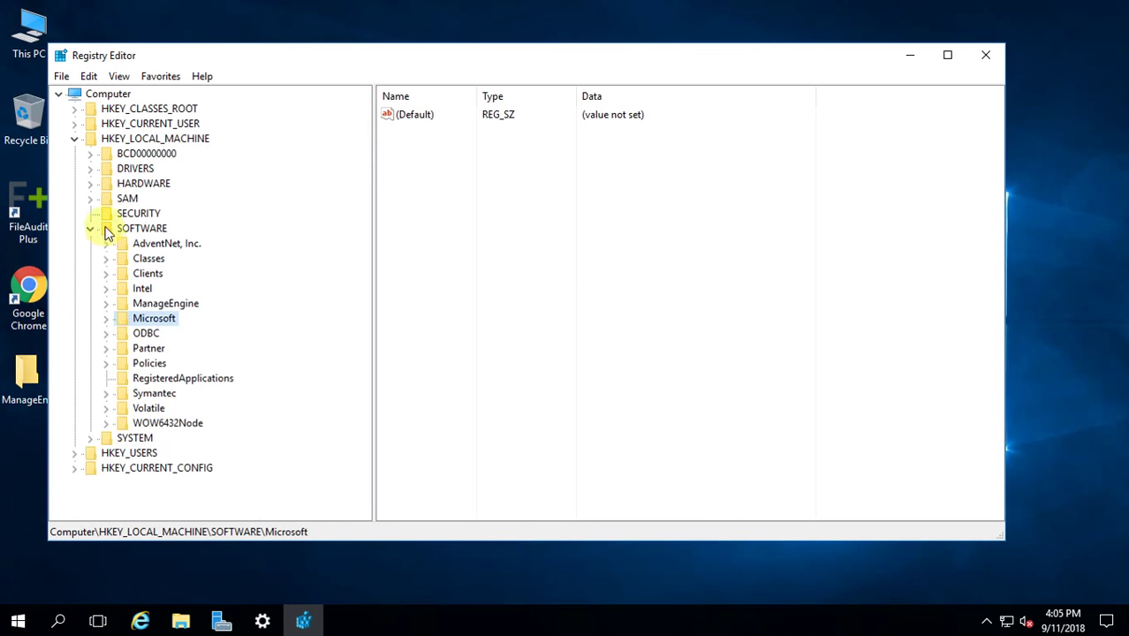
{"action": "left_click", "coordinate": [91, 231]}
{"action": "left_click", "coordinate": [76, 140]}
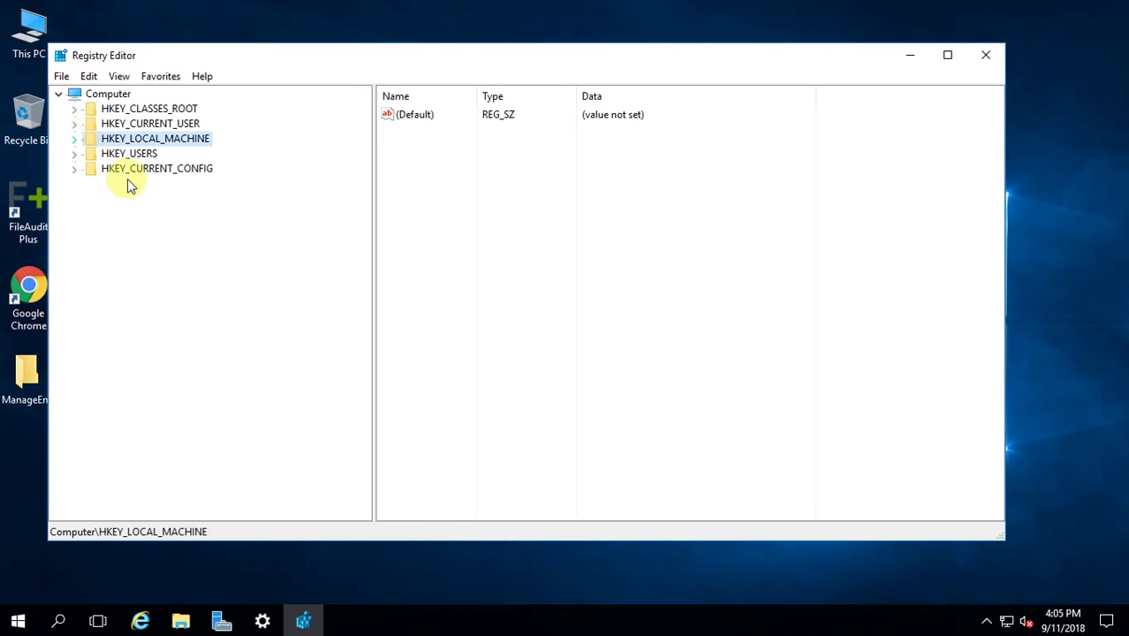
{"action": "left_click", "coordinate": [113, 95]}
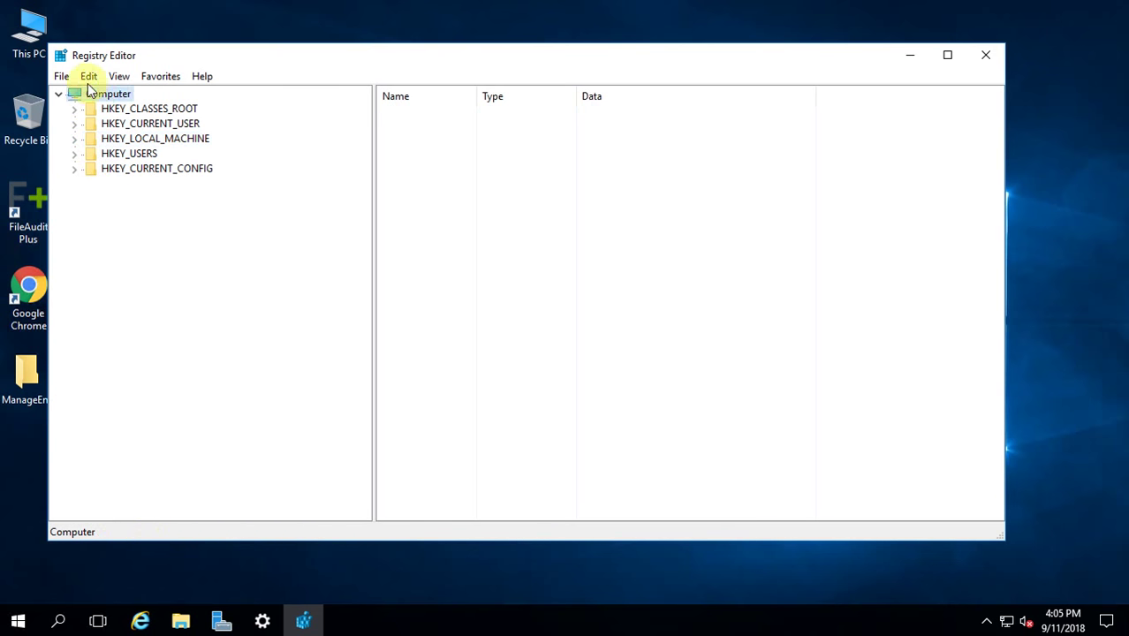
Export the entire registry to the Documents folder as backup-reg-09-11-2018, overwriting the existing file.
{"action": "left_click", "coordinate": [62, 76]}
{"action": "left_click", "coordinate": [93, 114]}
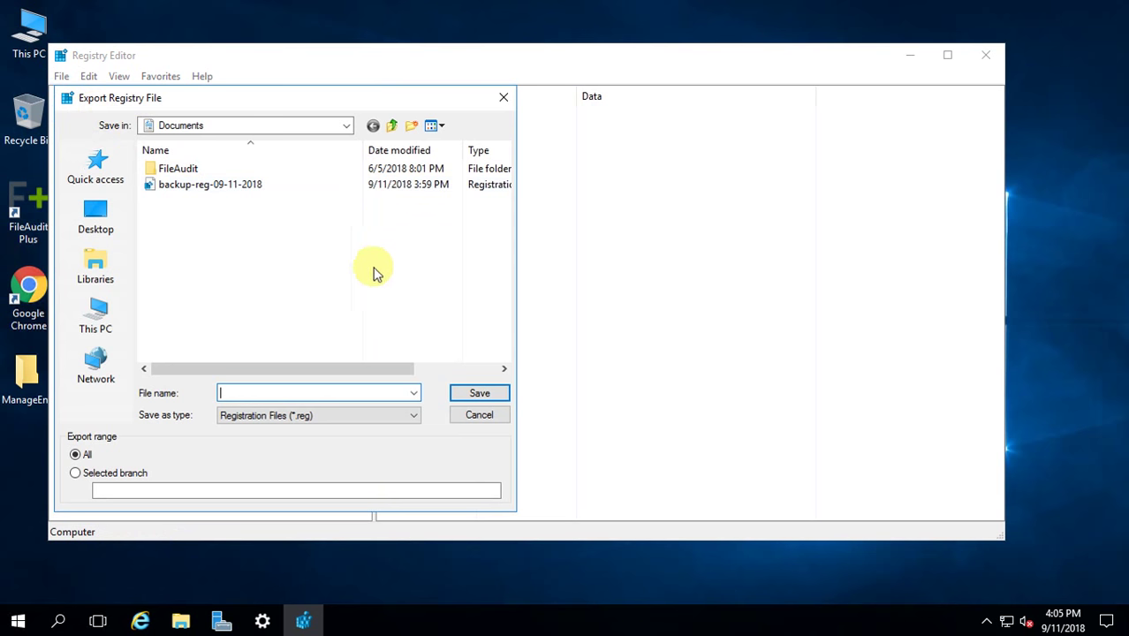
{"action": "left_click", "coordinate": [220, 194]}
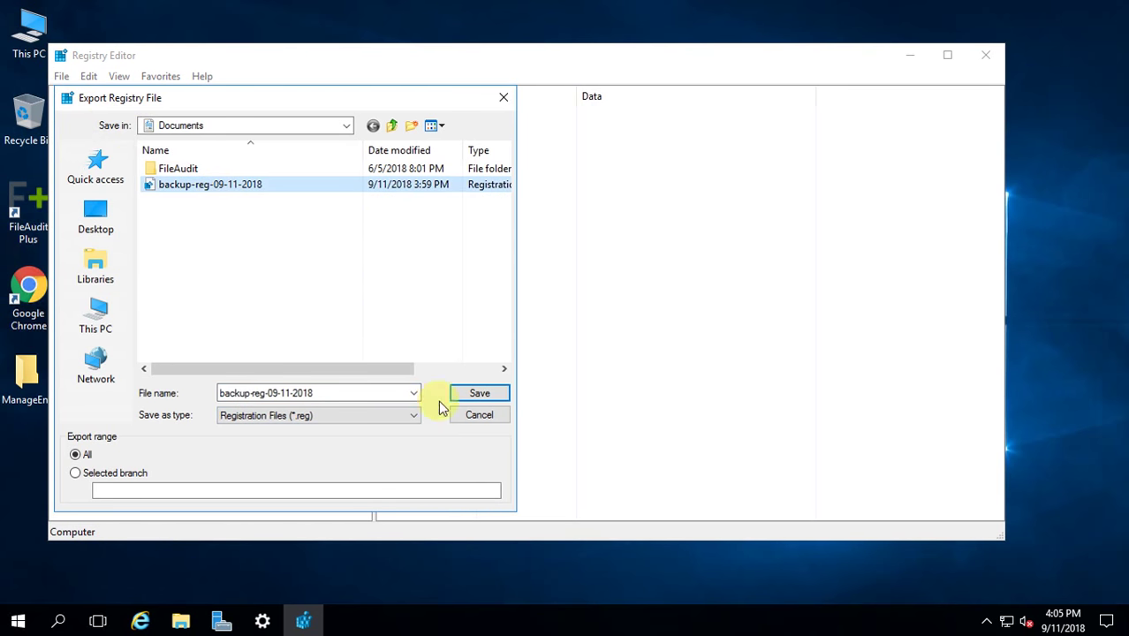
{"action": "left_click", "coordinate": [474, 395]}
{"action": "left_click", "coordinate": [604, 313]}
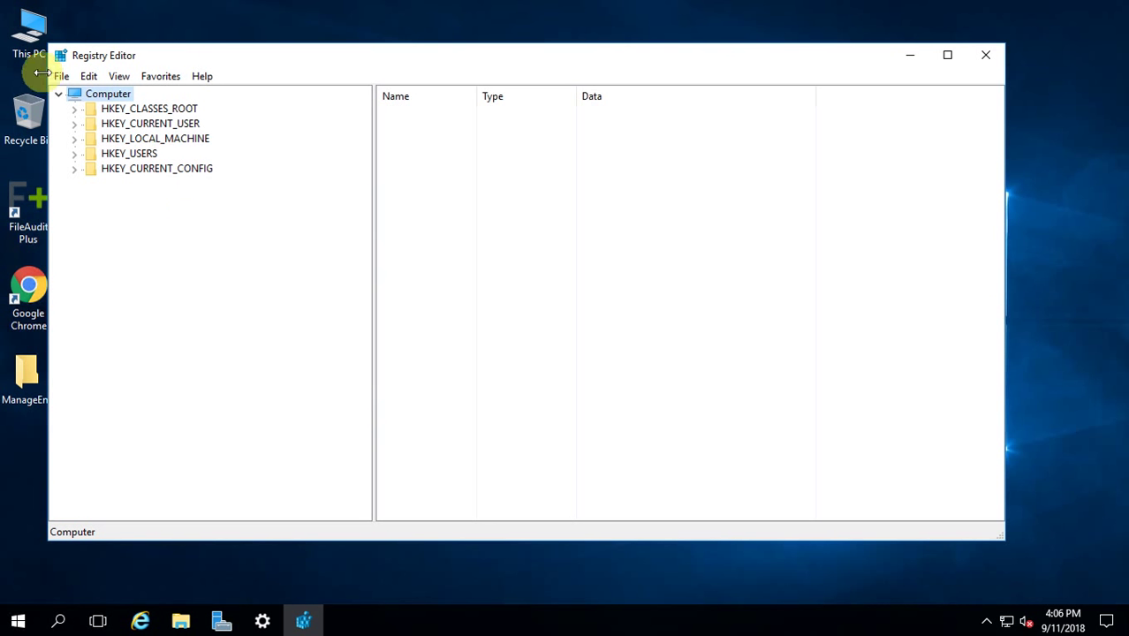
Open the registry key HKEY_LOCAL_MACHINE\SOFTWARE\Policies\Microsoft\Windows\WindowsUpdate\AU in the maximized Registry Editor.
{"action": "left_click", "coordinate": [74, 139]}
{"action": "double_click", "coordinate": [141, 230]}
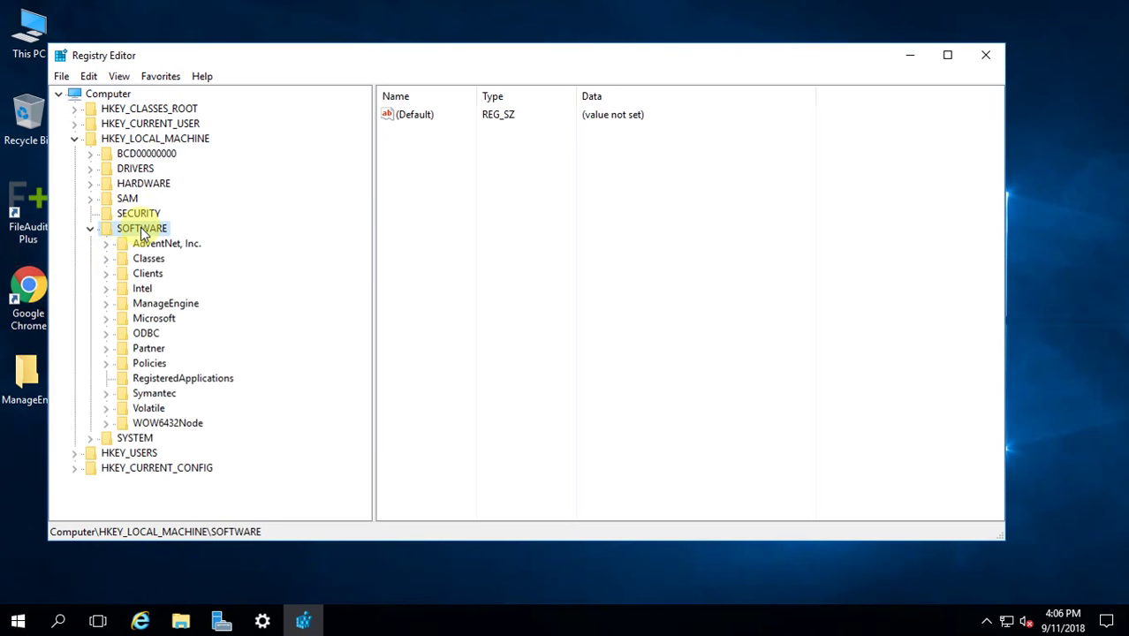
{"action": "double_click", "coordinate": [141, 363]}
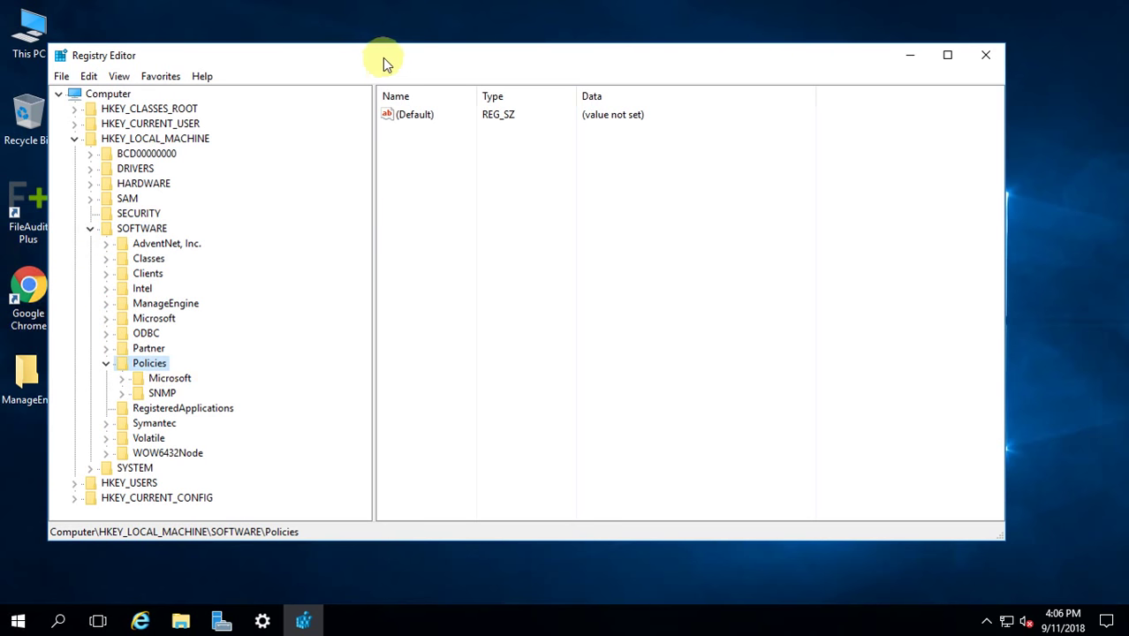
{"action": "double_click", "coordinate": [383, 57]}
{"action": "double_click", "coordinate": [125, 327]}
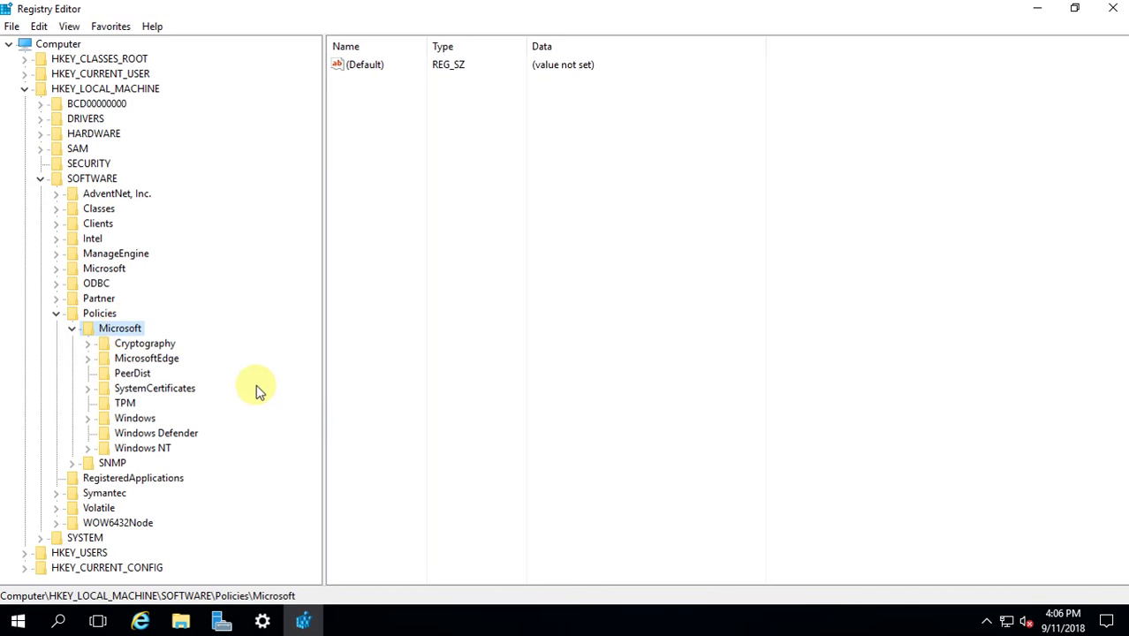
{"action": "double_click", "coordinate": [138, 419]}
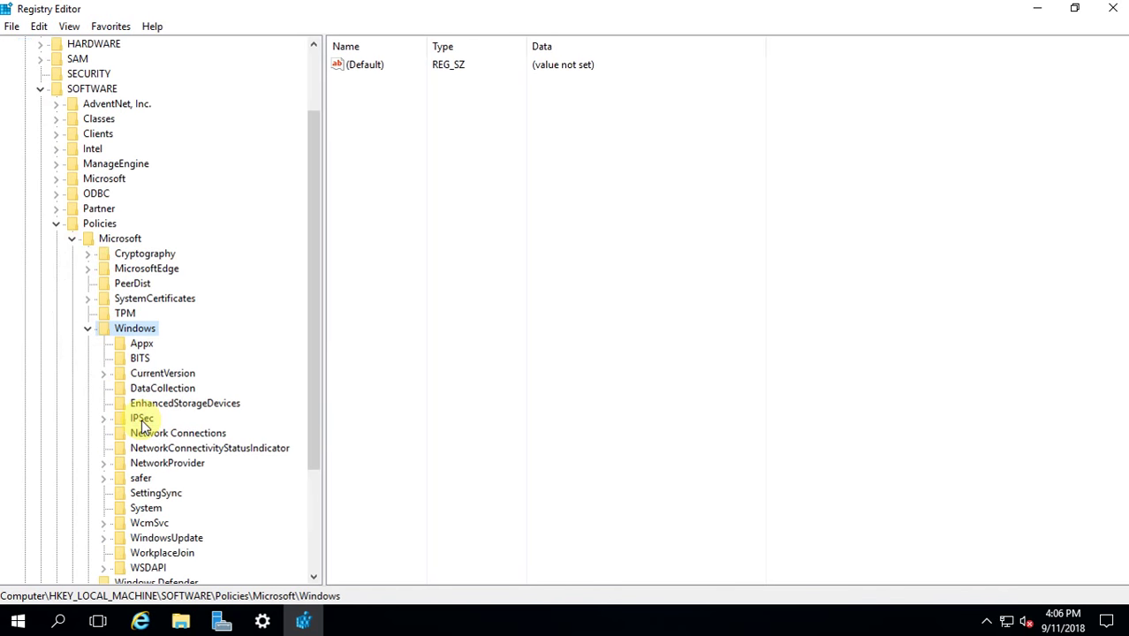
{"action": "scroll", "coordinate": [187, 410], "scroll_direction": "down", "scroll_amount": 3}
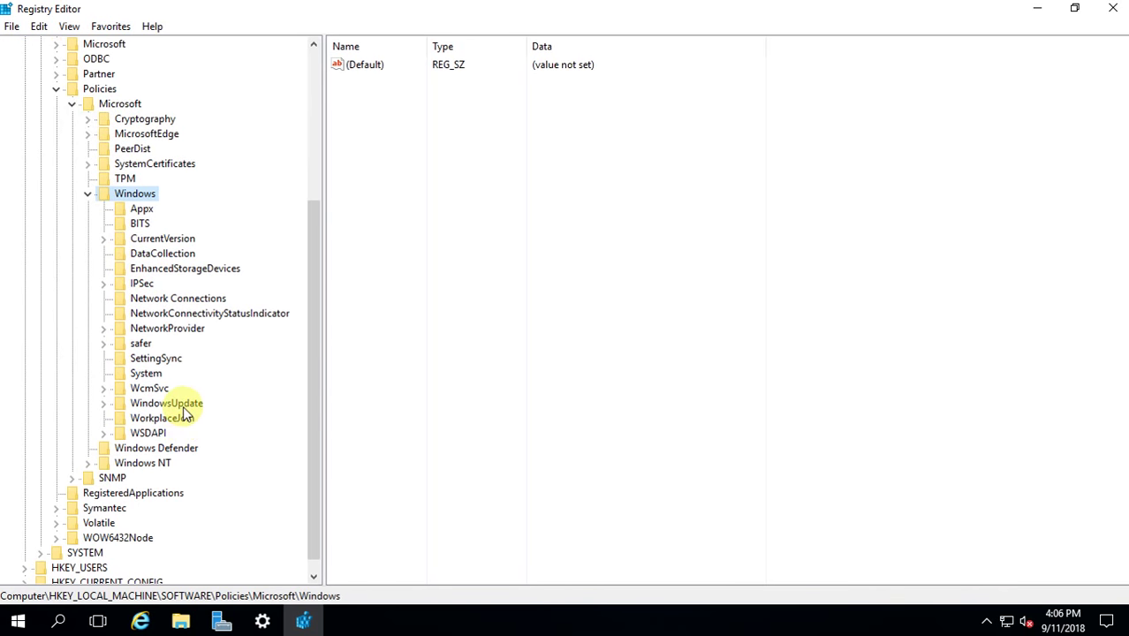
{"action": "double_click", "coordinate": [184, 404]}
{"action": "left_click", "coordinate": [150, 418]}
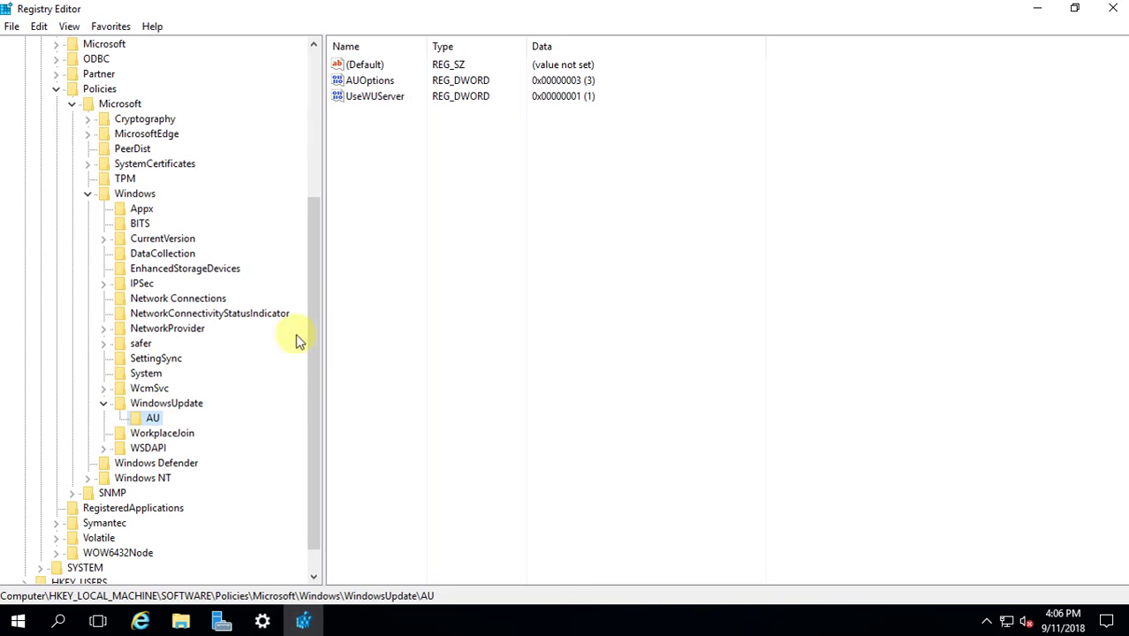
Set the value data of the UseWUServer DWORD to 0 and minimize the Registry Editor.
{"action": "left_click", "coordinate": [371, 96]}
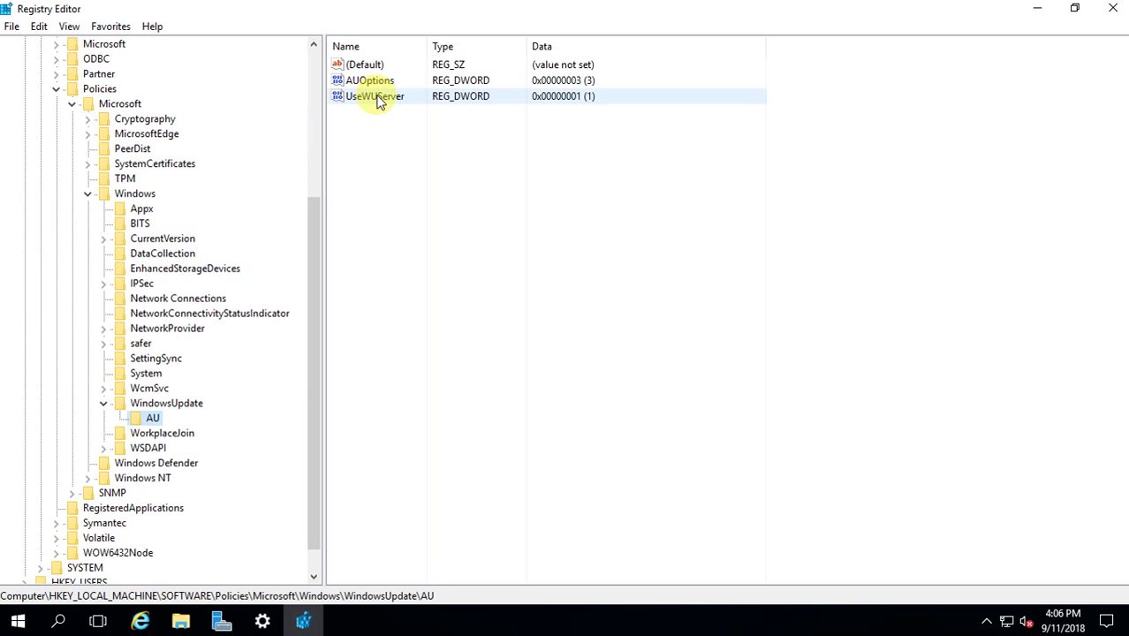
{"action": "double_click", "coordinate": [378, 97]}
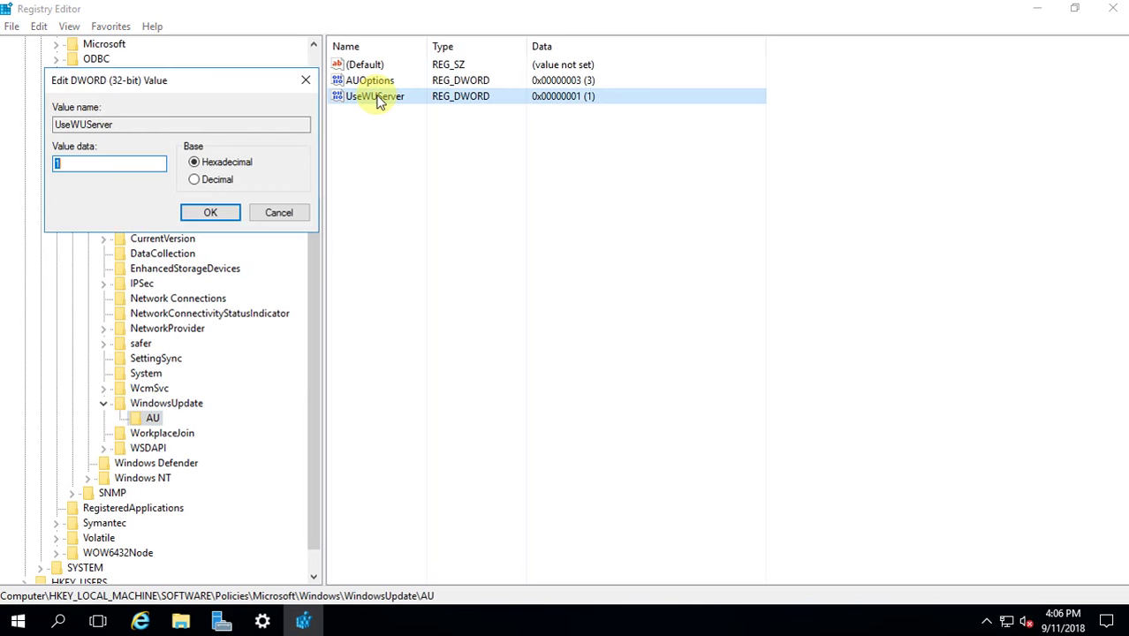
{"action": "type", "text": "0"}
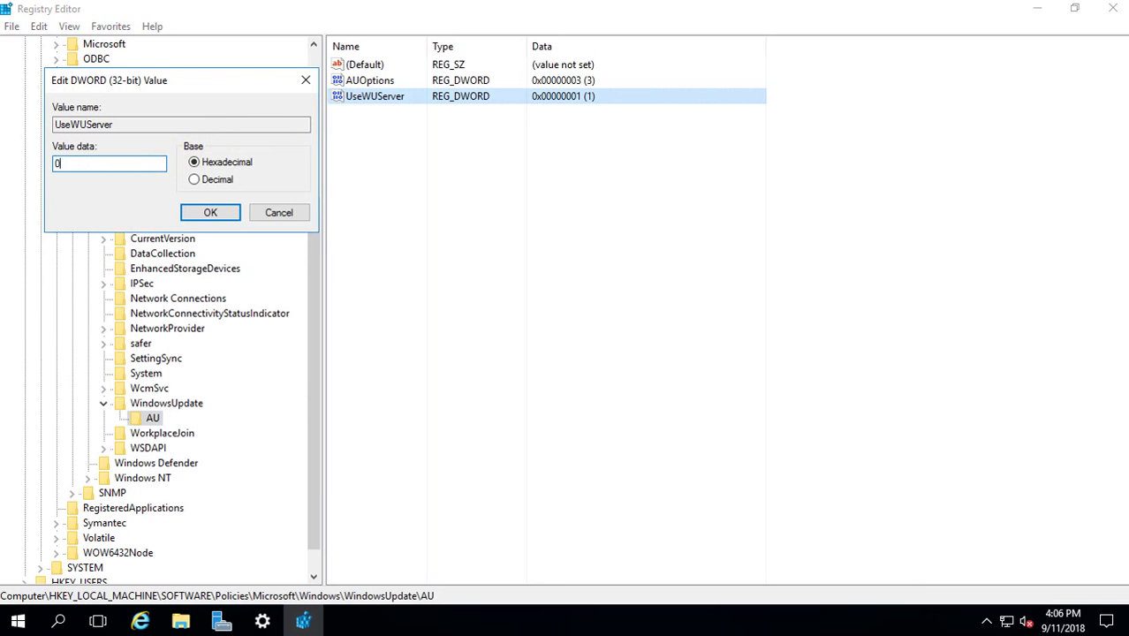
{"action": "left_click_drag", "start_coordinate": [113, 164], "coordinate": [27, 167]}
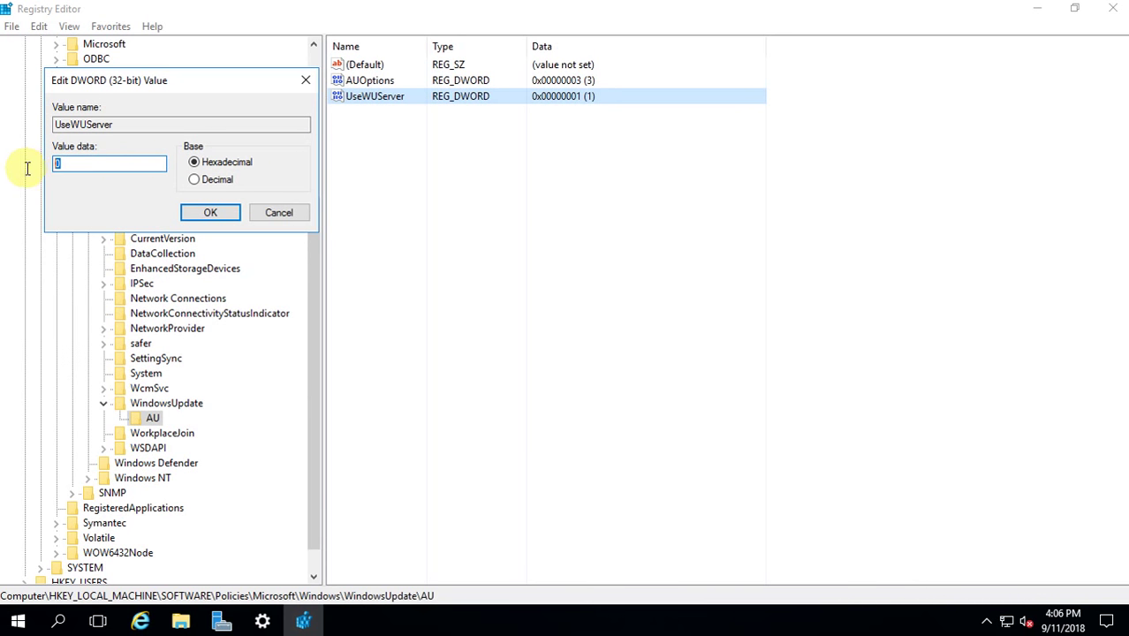
{"action": "left_click", "coordinate": [212, 215]}
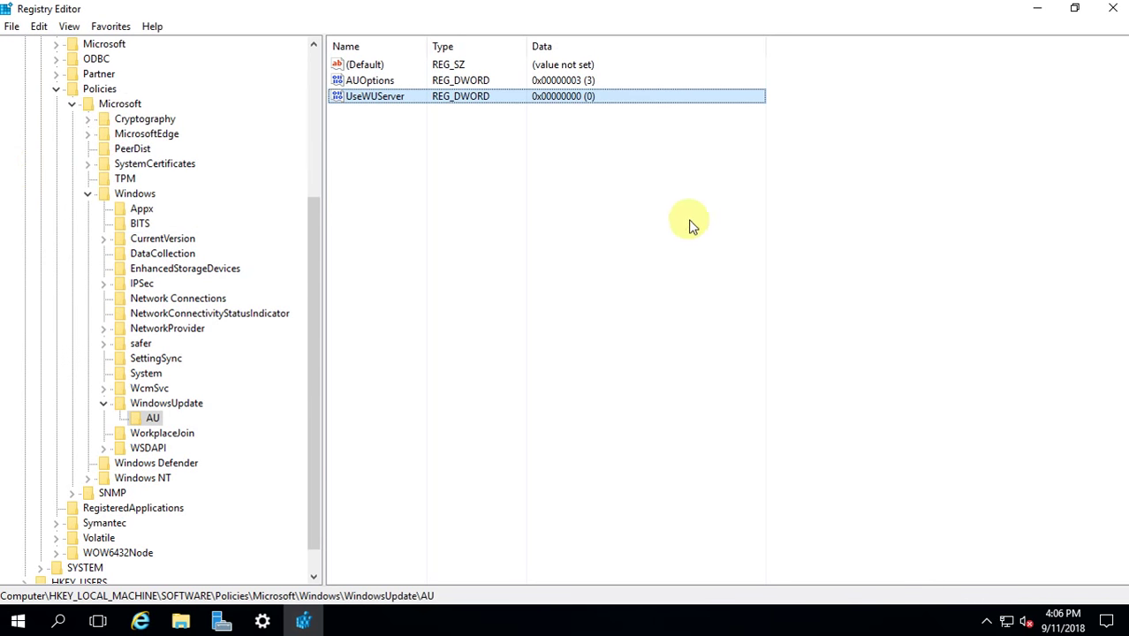
{"action": "left_click", "coordinate": [1036, 9]}
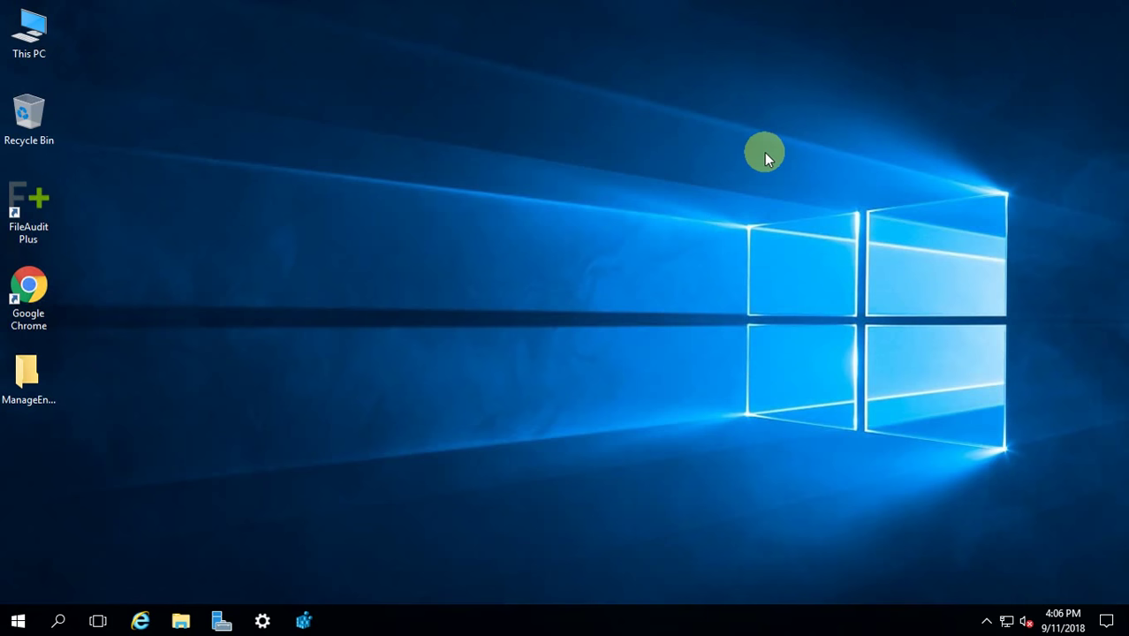
Refresh the group policy by running the gpupdate command.
{"action": "key", "text": "super+r"}
{"action": "type", "text": "gp"}
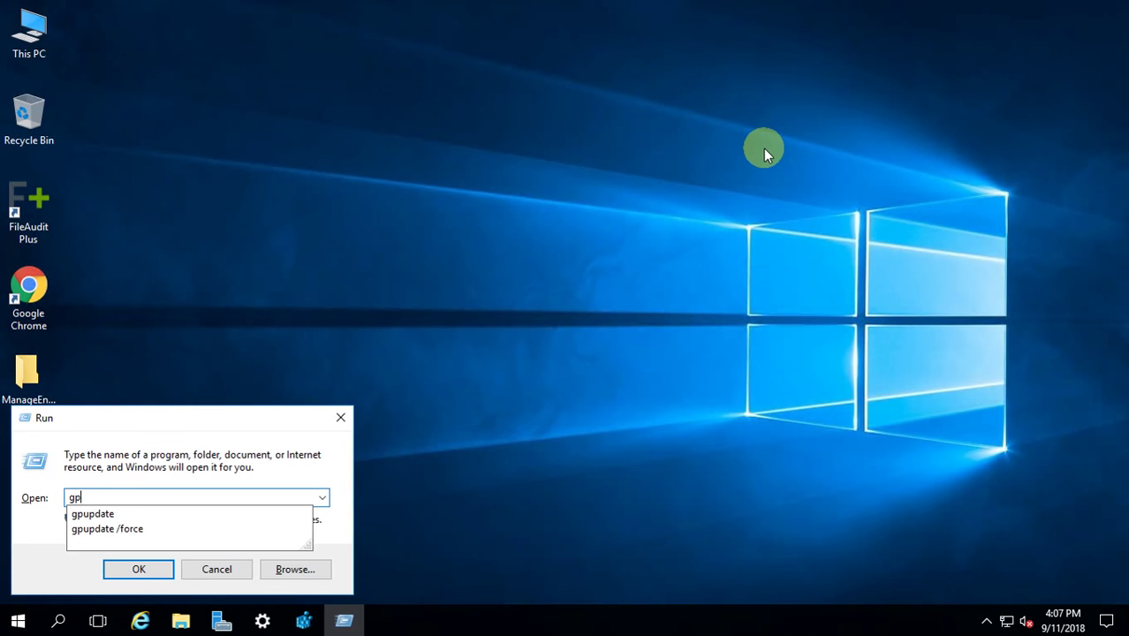
{"action": "key", "text": "Down"}
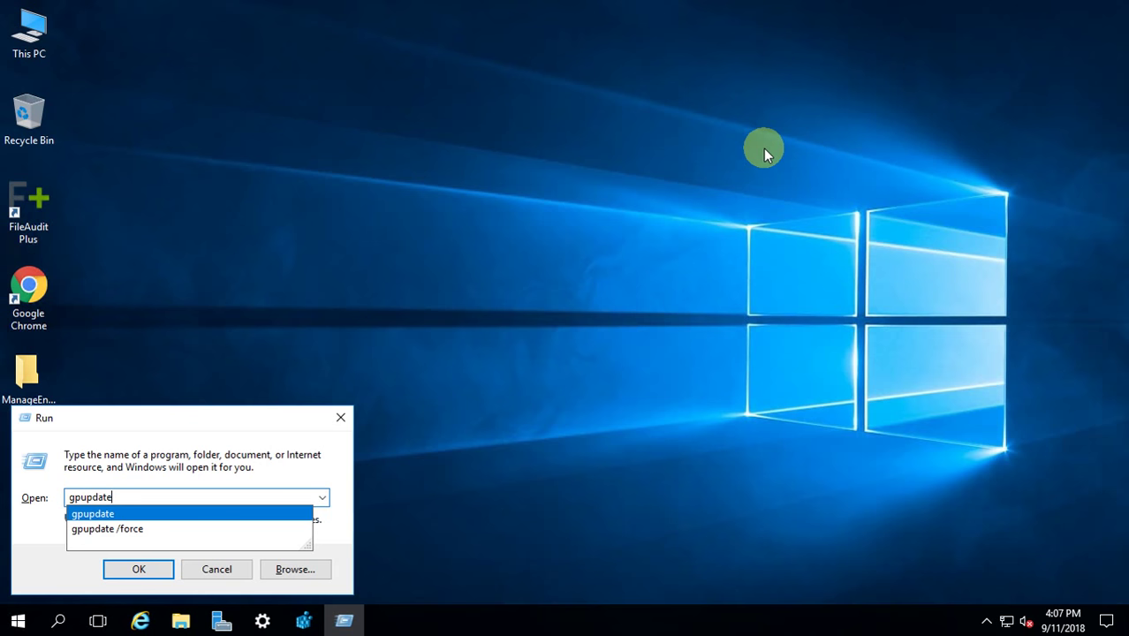
{"action": "key", "text": "Return"}
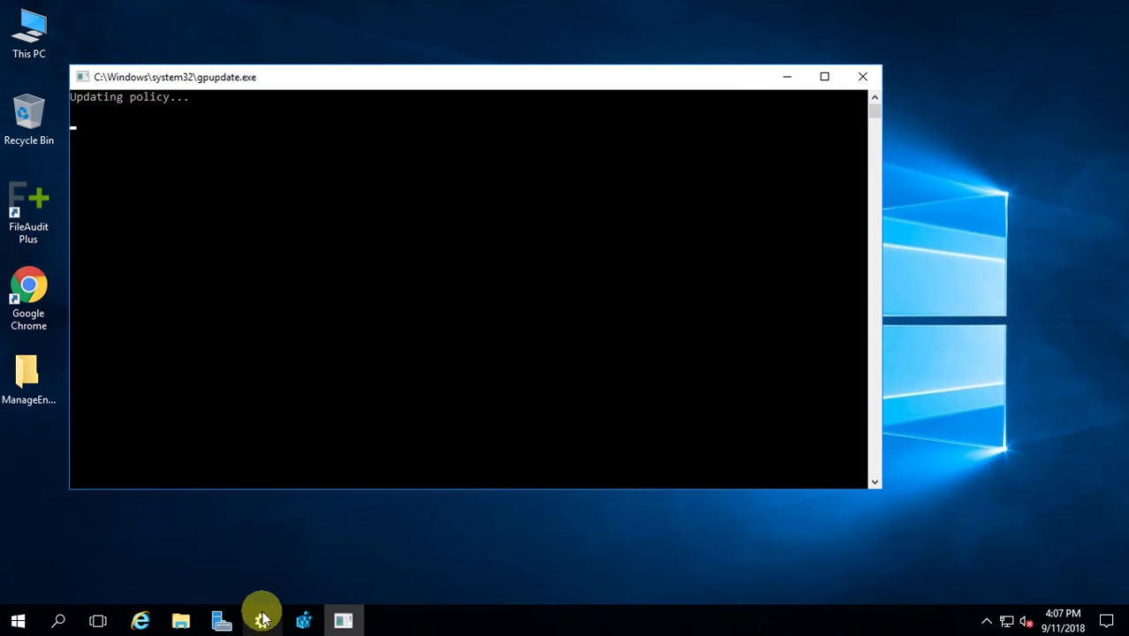
Open the Services console by running services.msc.
{"action": "key", "text": "super+r"}
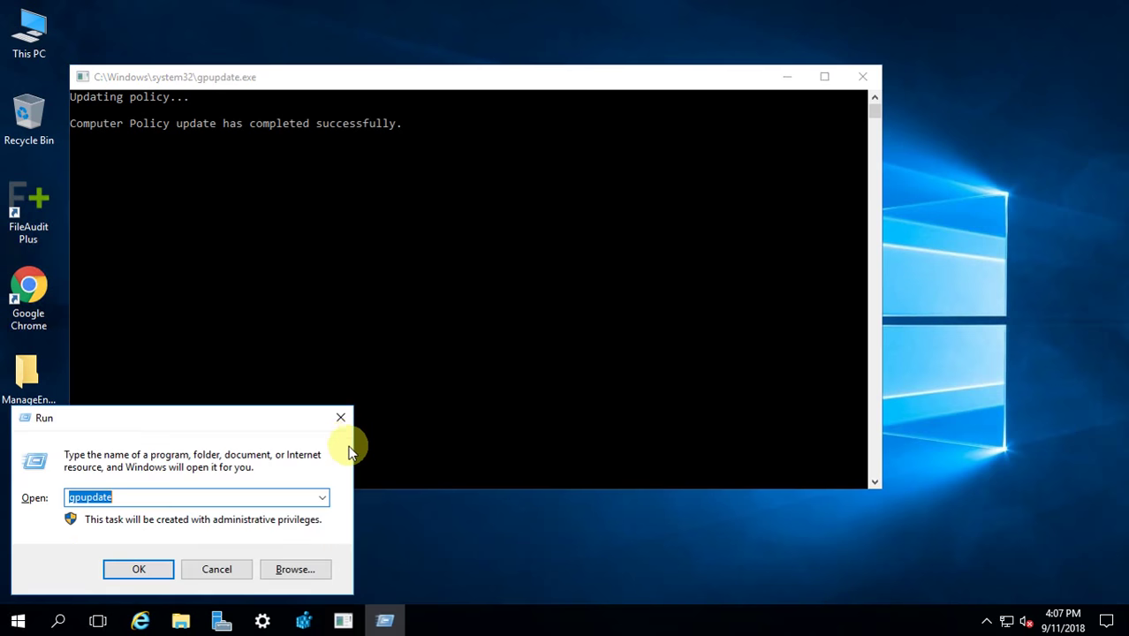
{"action": "type", "text": "ser"}
{"action": "key", "text": "Down"}
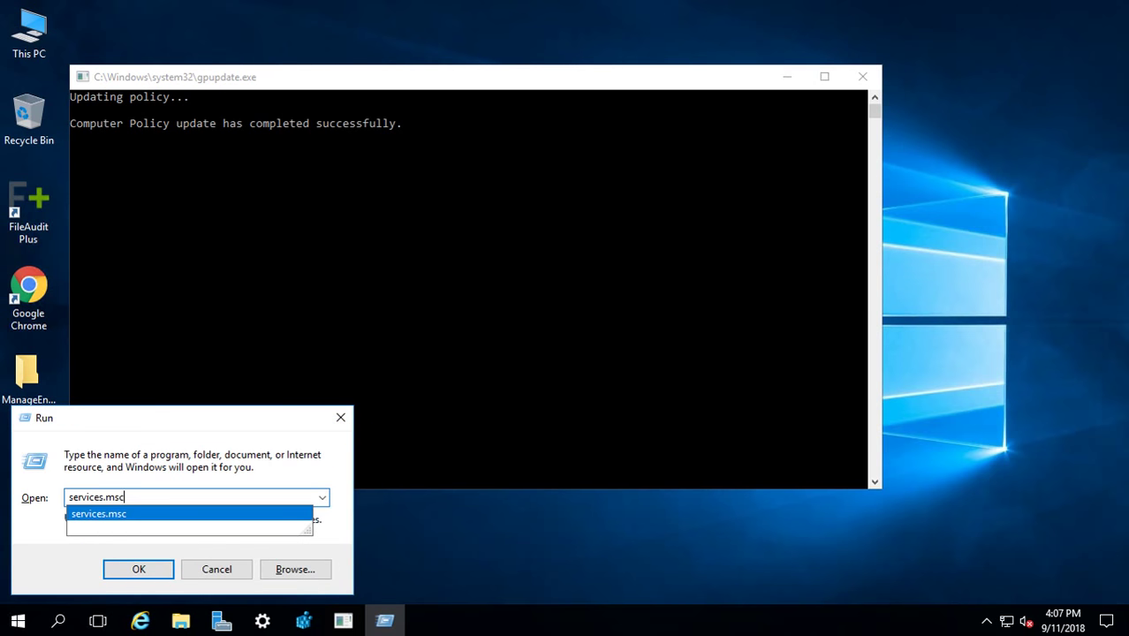
{"action": "key", "text": "Return"}
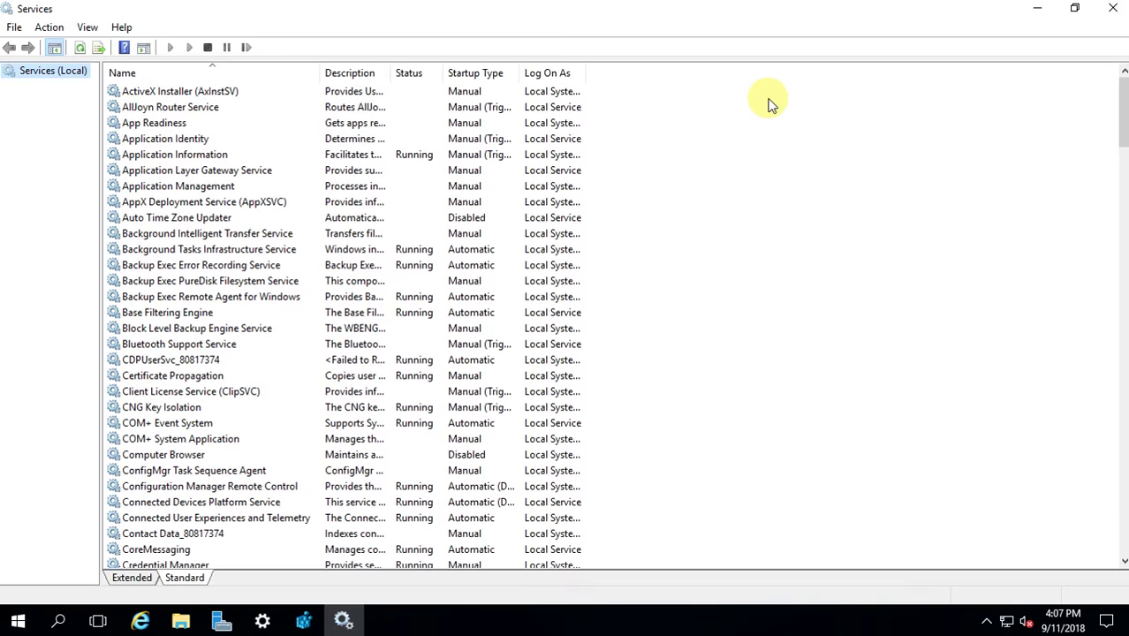
Restart the Windows Update service and minimize the Services console.
{"action": "left_click", "coordinate": [212, 189]}
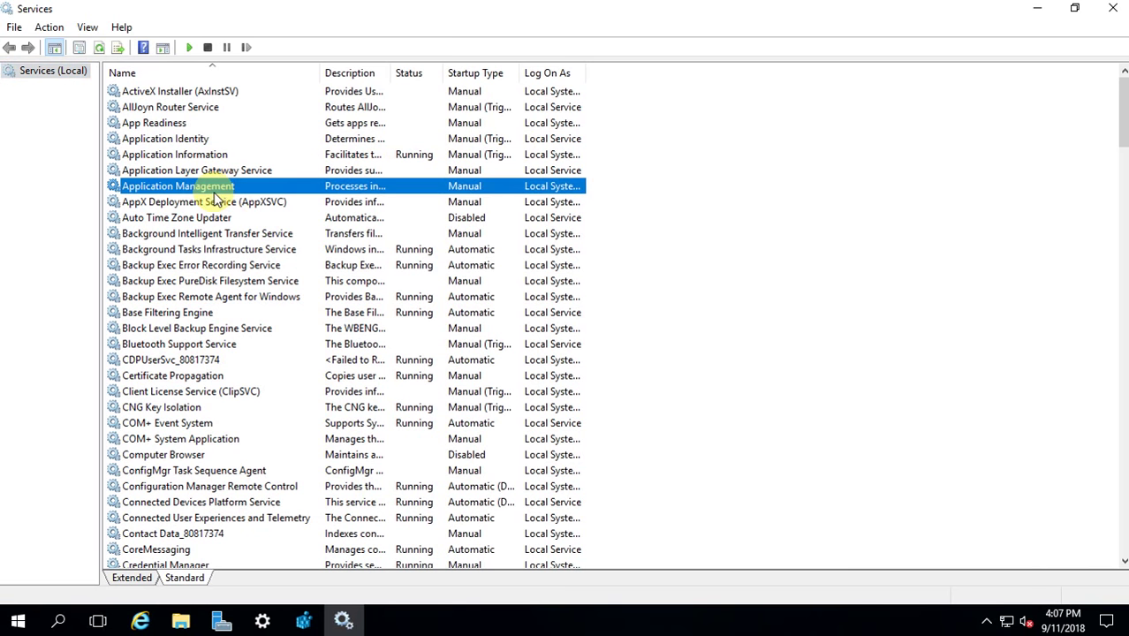
{"action": "type", "text": "wi"}
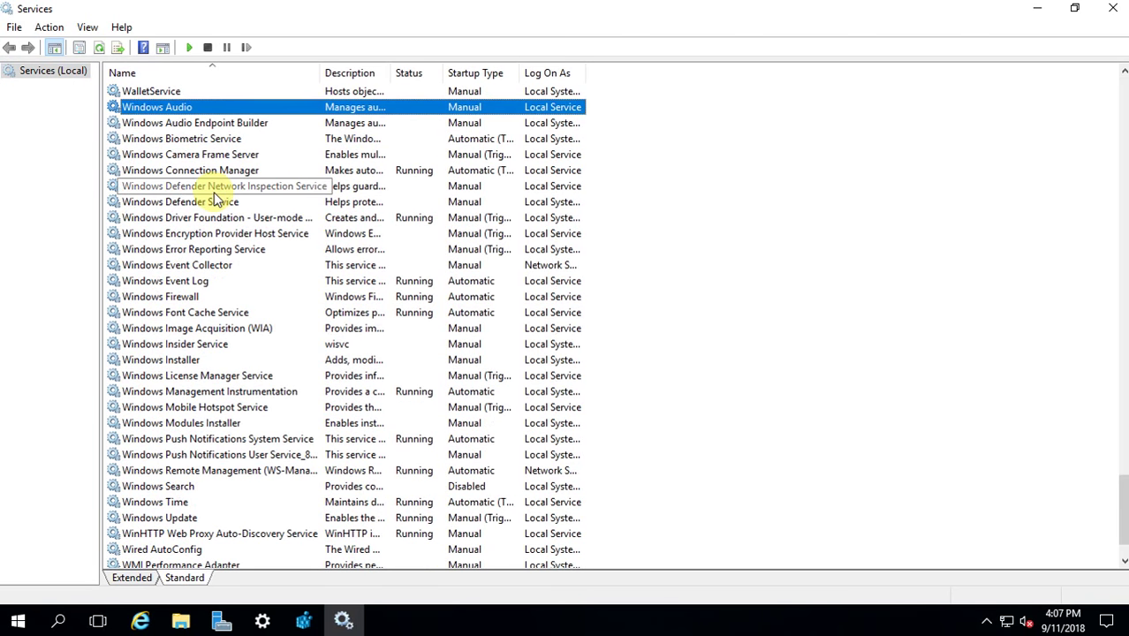
{"action": "left_click", "coordinate": [141, 517]}
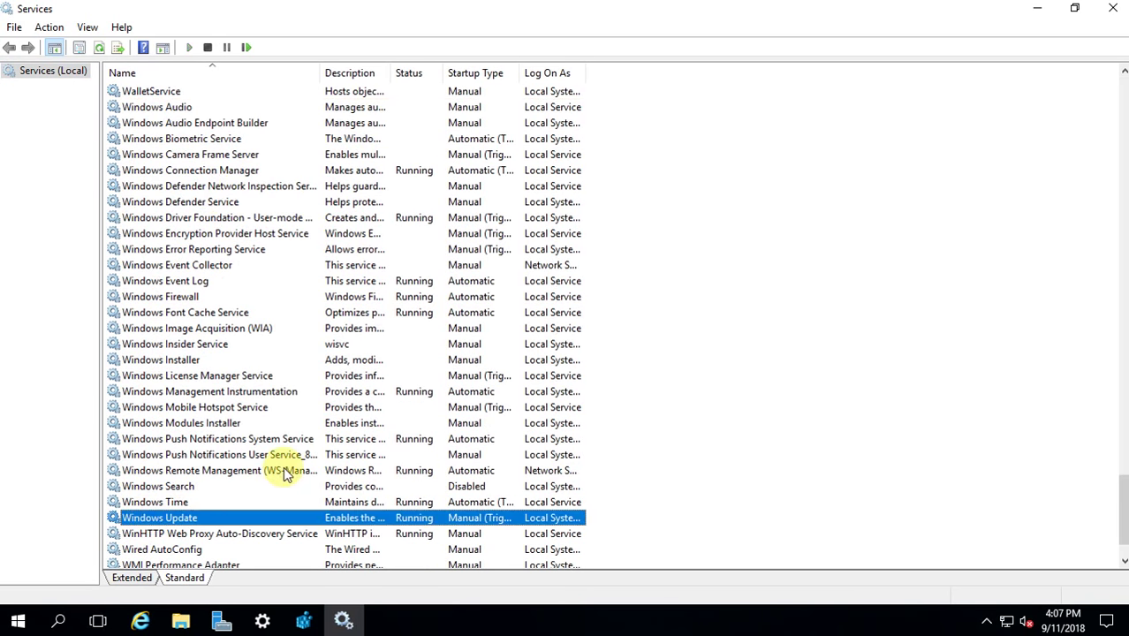
{"action": "scroll", "coordinate": [256, 470], "scroll_direction": "down", "scroll_amount": 2}
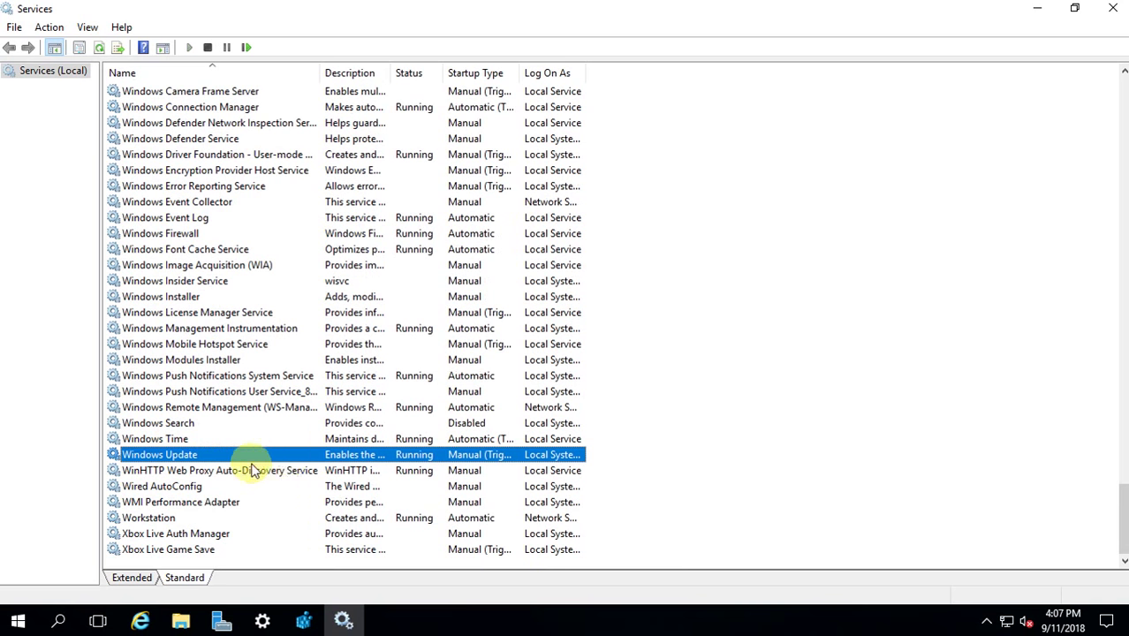
{"action": "right_click", "coordinate": [188, 456]}
{"action": "left_click", "coordinate": [232, 347]}
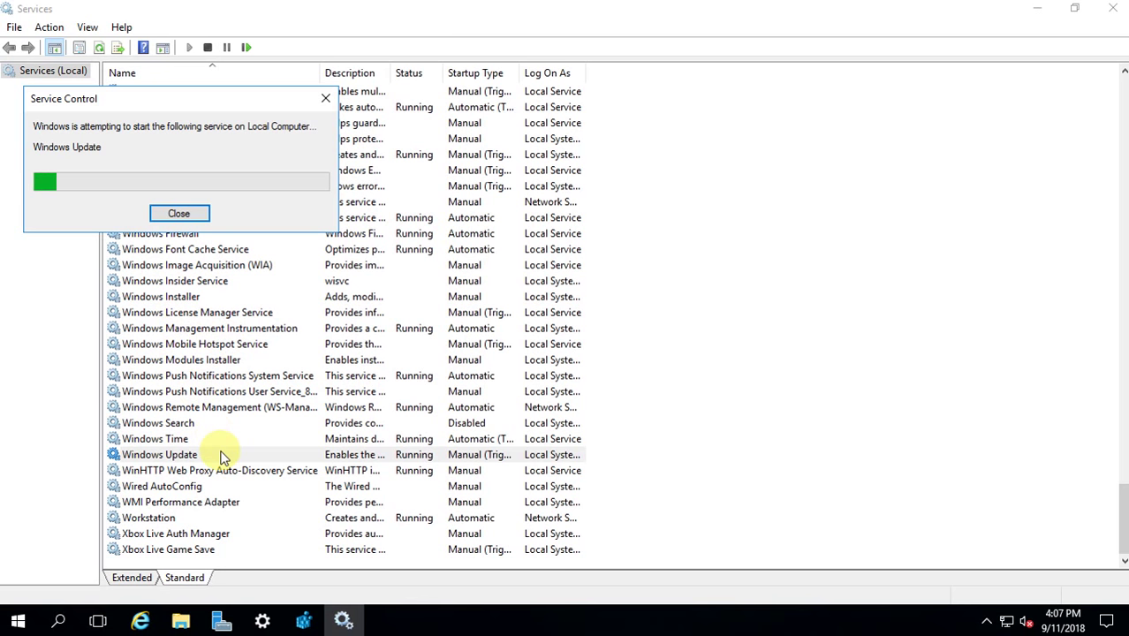
{"action": "left_click", "coordinate": [1031, 11]}
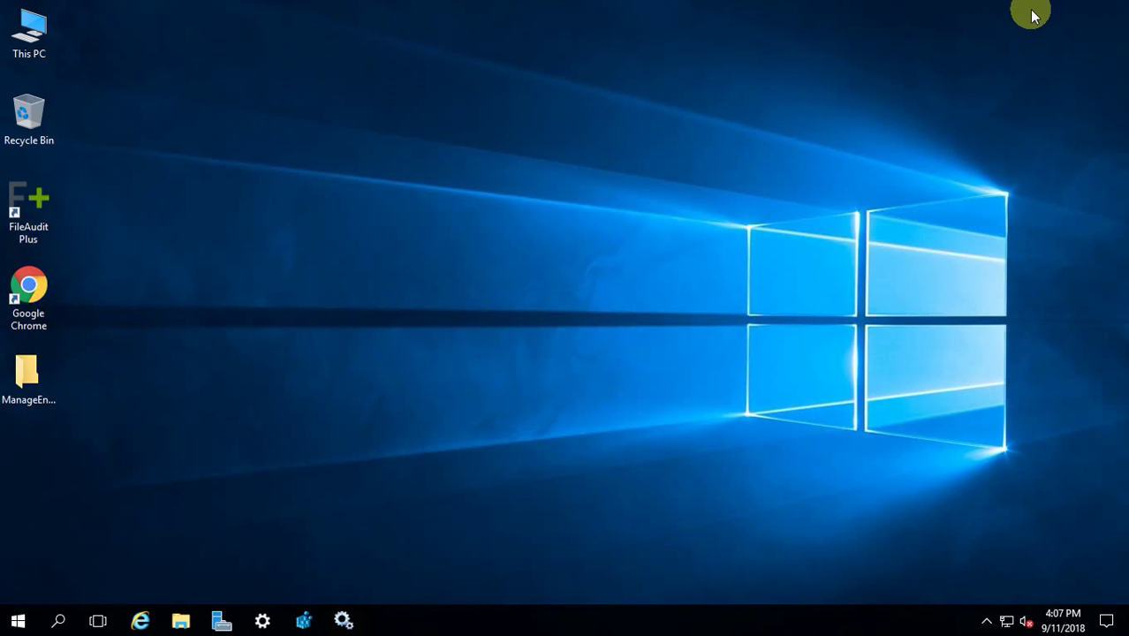
{"action": "left_click", "coordinate": [344, 618]}
{"action": "left_click", "coordinate": [345, 622]}
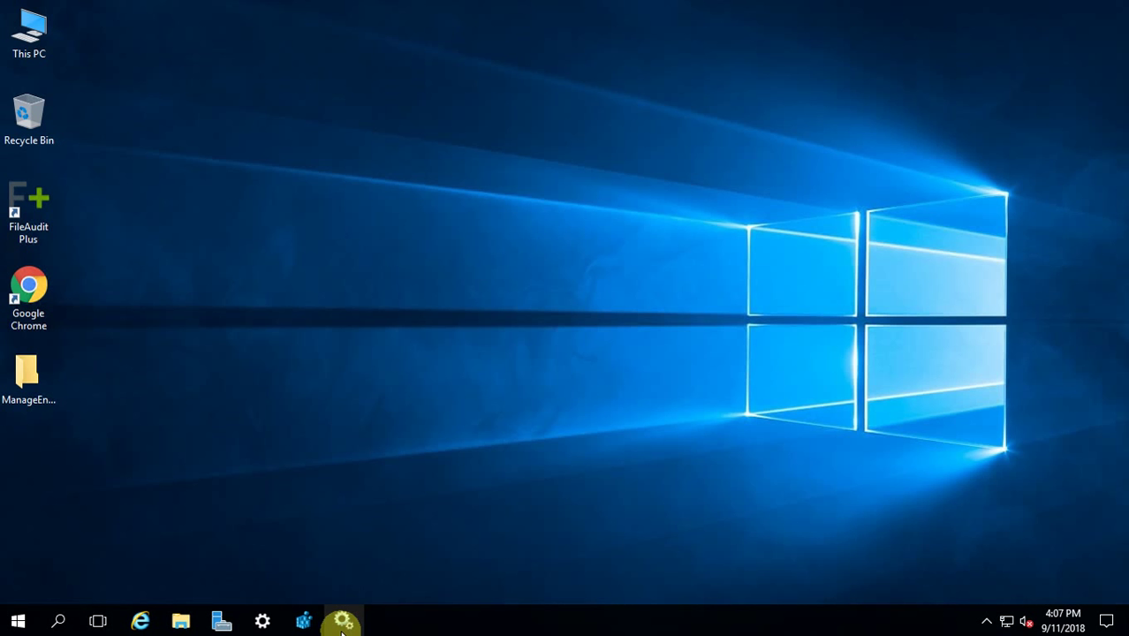
Retry the Windows Update check in the Settings window, and minimize the window.
{"action": "left_click", "coordinate": [263, 621]}
{"action": "left_click", "coordinate": [339, 154]}
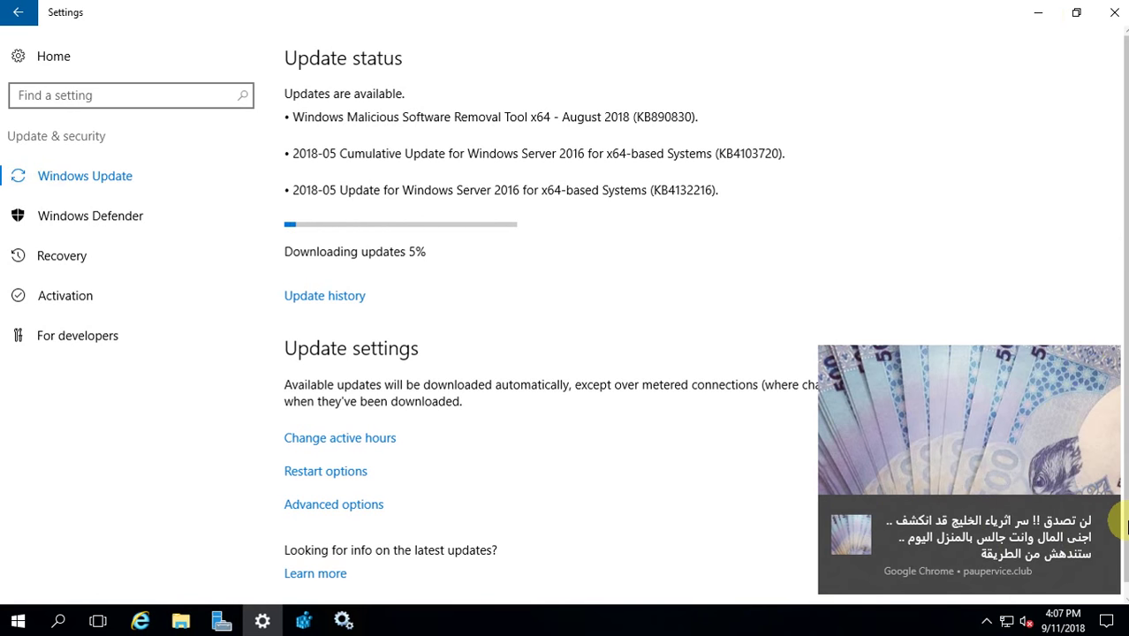
{"action": "left_click", "coordinate": [1040, 21]}
Open the Local Group Policy Editor by running gpedit.msc and maximize its window.
{"action": "key", "text": "super+r"}
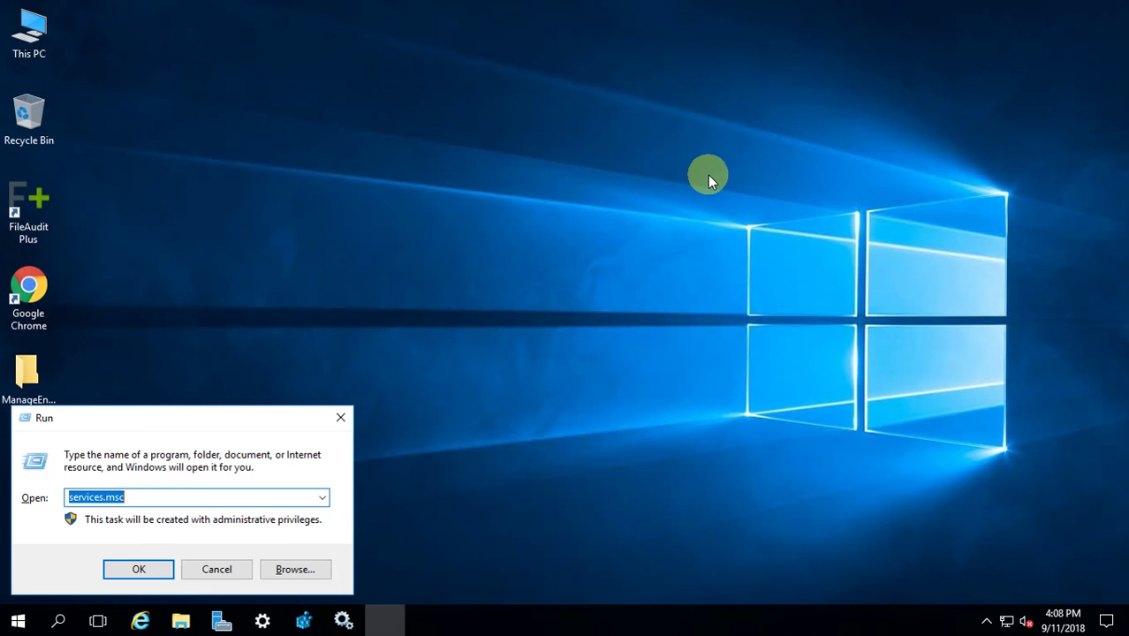
{"action": "type", "text": "gp"}
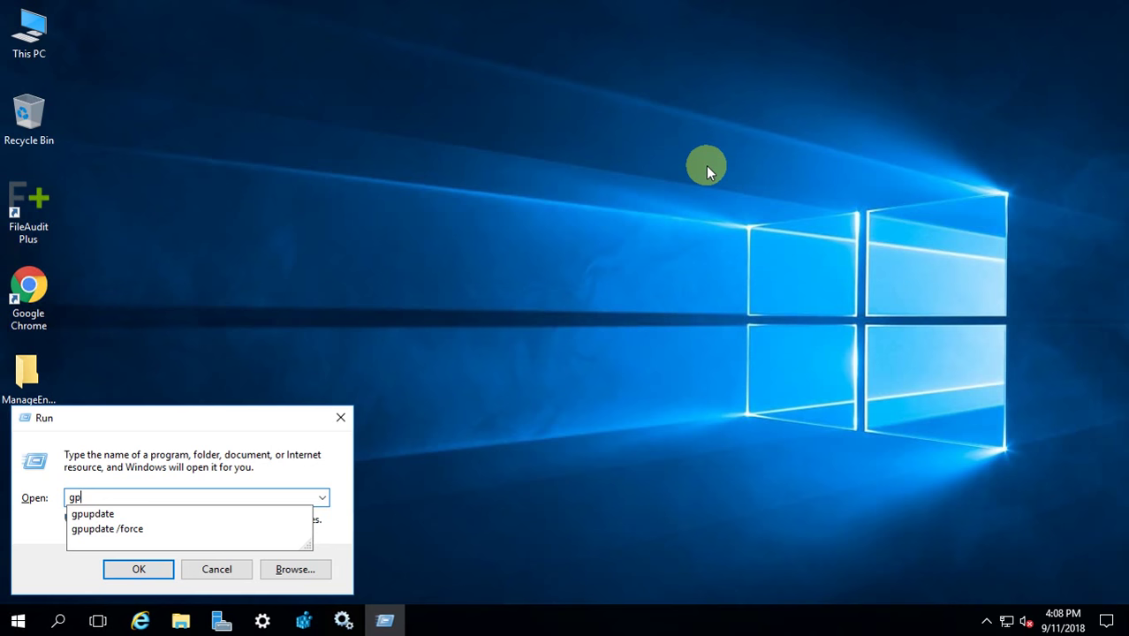
{"action": "type", "text": "edit."}
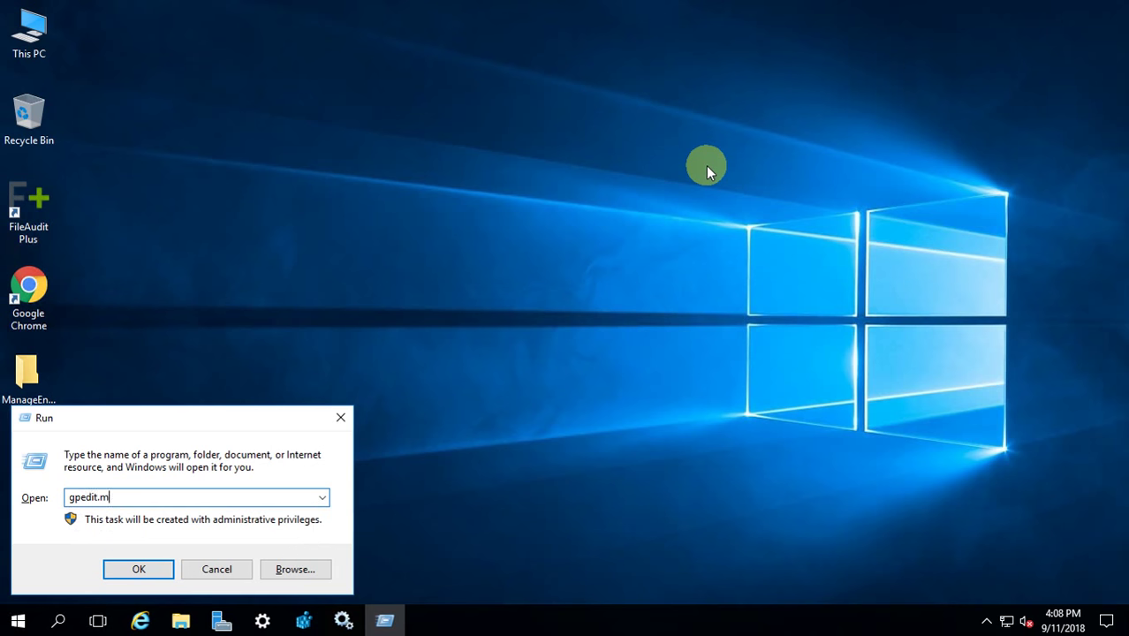
{"action": "type", "text": "msc"}
{"action": "key", "text": "Return"}
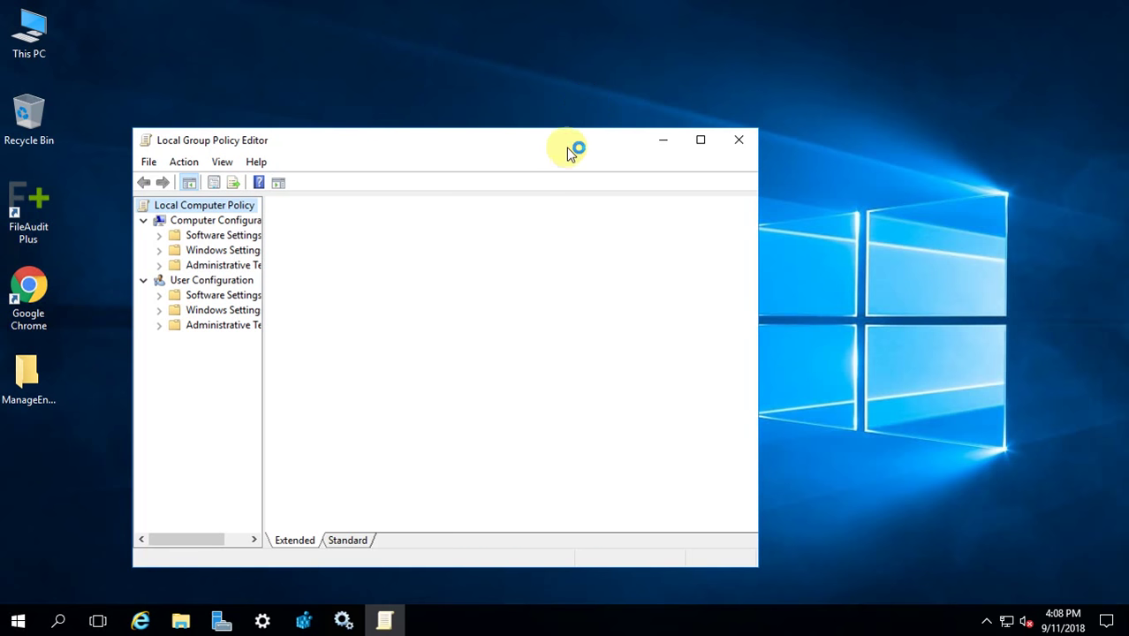
{"action": "double_click", "coordinate": [568, 147]}
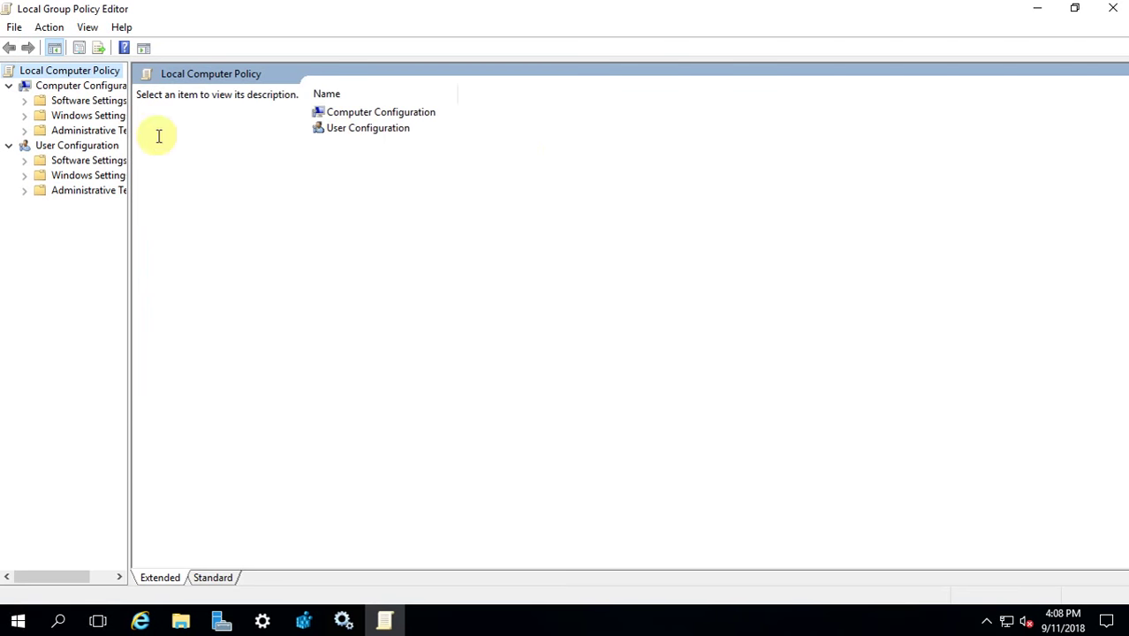
Widen the policy tree and open Computer Configuration > Administrative Templates > Windows Components > Windows Update.
{"action": "left_click_drag", "start_coordinate": [129, 139], "coordinate": [258, 156]}
{"action": "double_click", "coordinate": [122, 132]}
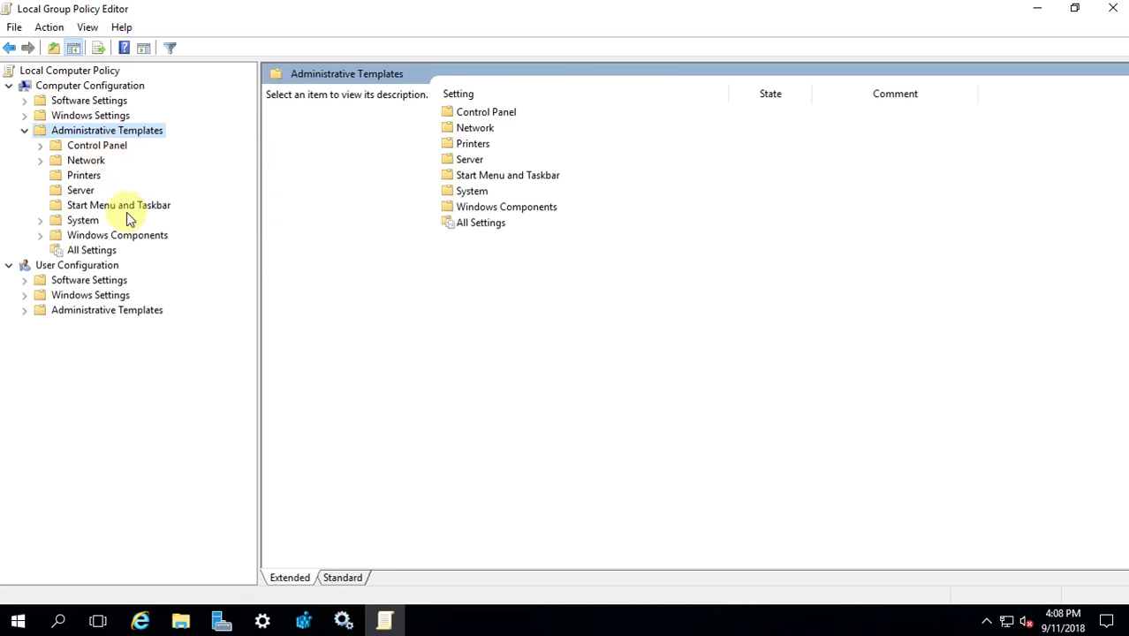
{"action": "double_click", "coordinate": [117, 235]}
{"action": "scroll", "coordinate": [165, 523], "scroll_direction": "down", "scroll_amount": 4}
{"action": "scroll", "coordinate": [165, 523], "scroll_direction": "down", "scroll_amount": 11}
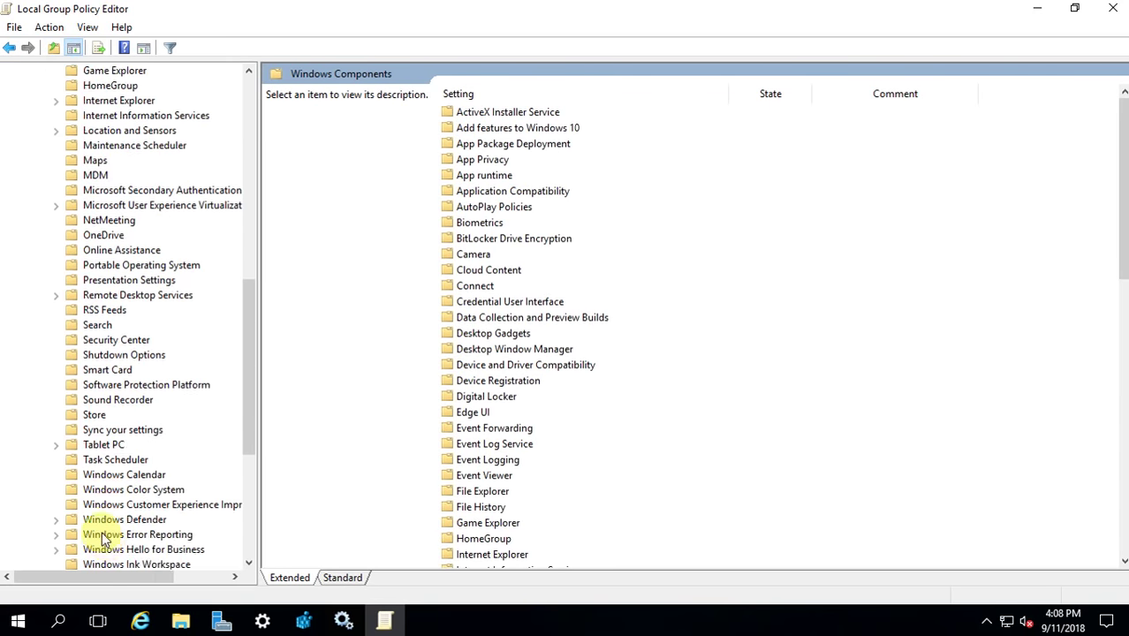
{"action": "left_click", "coordinate": [123, 460]}
{"action": "double_click", "coordinate": [123, 463]}
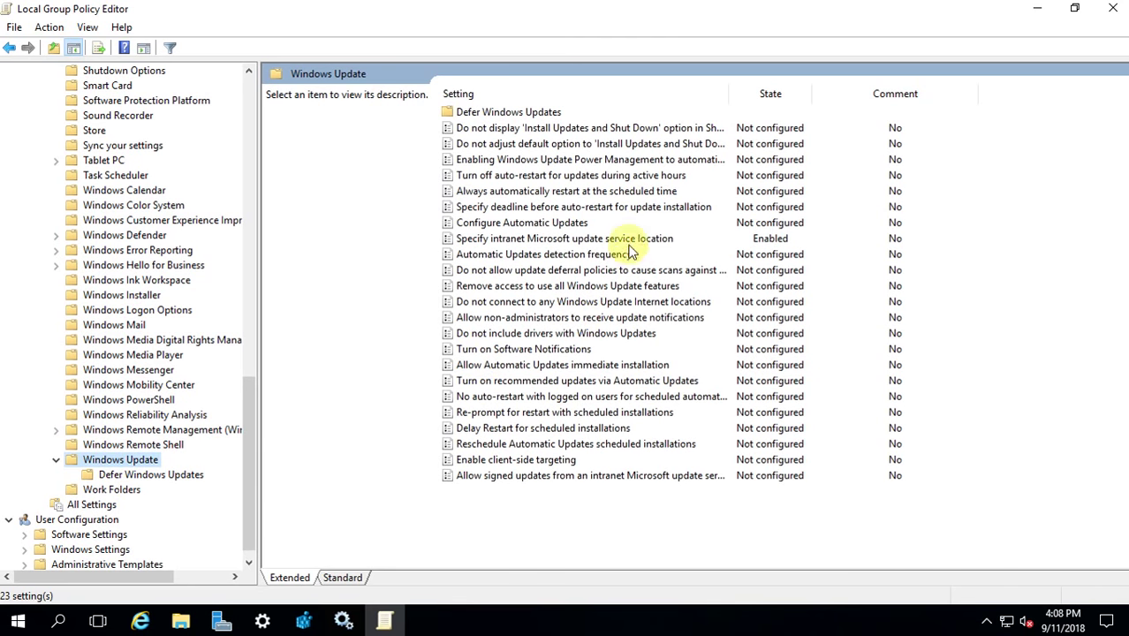
Set the Configure Automatic Updates policy to Disabled and close the Local Group Policy Editor.
{"action": "left_click", "coordinate": [543, 224]}
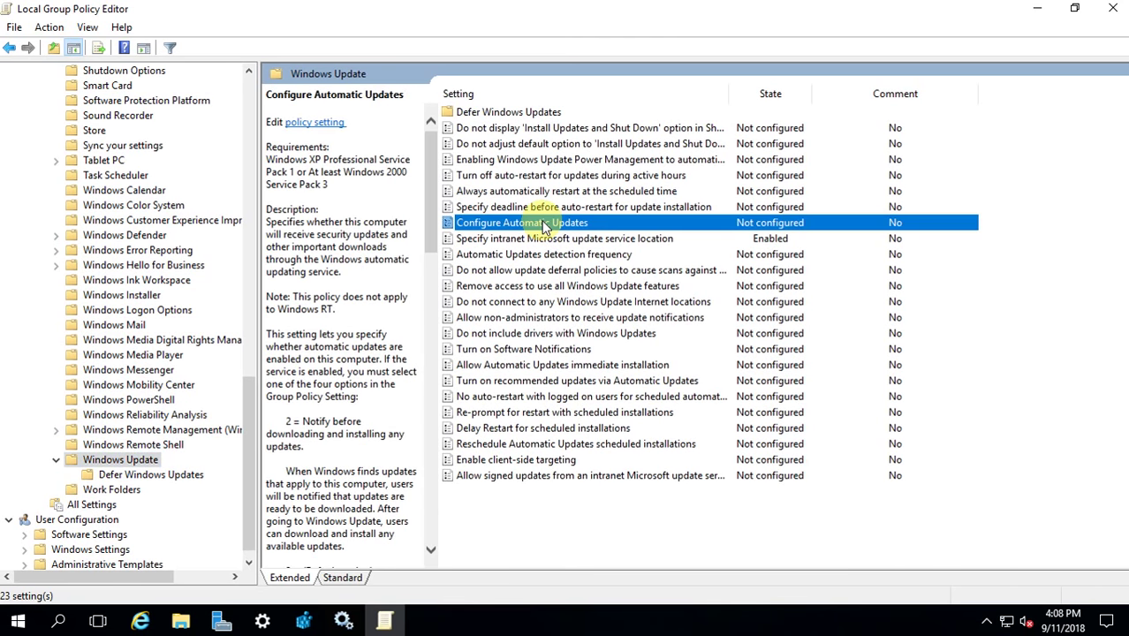
{"action": "double_click", "coordinate": [544, 224]}
{"action": "left_click", "coordinate": [103, 192]}
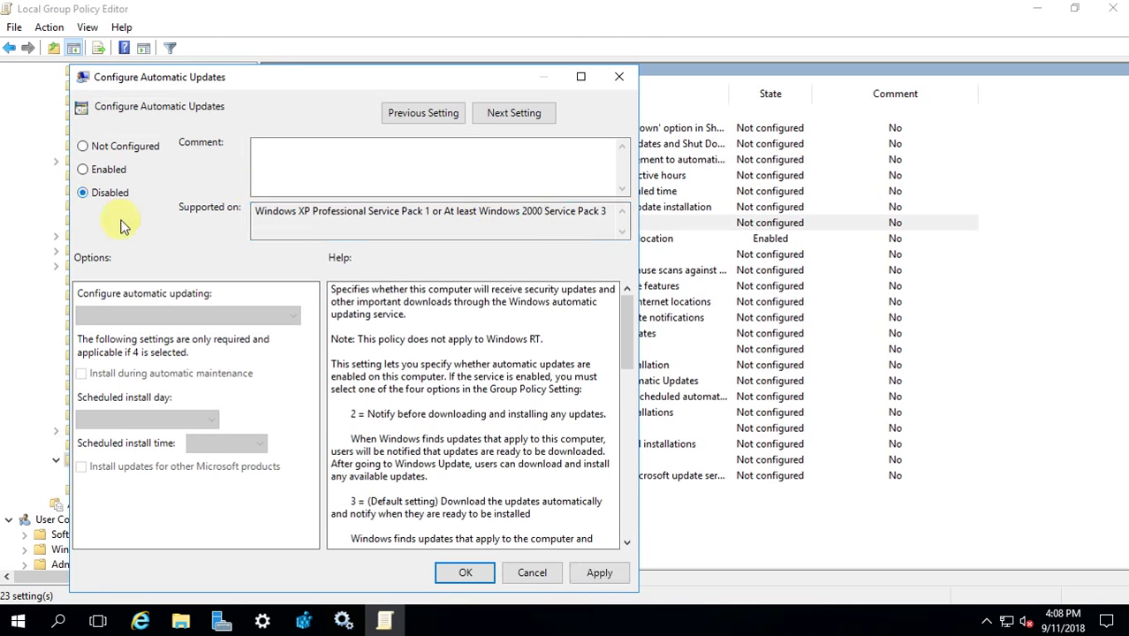
{"action": "left_click", "coordinate": [466, 573]}
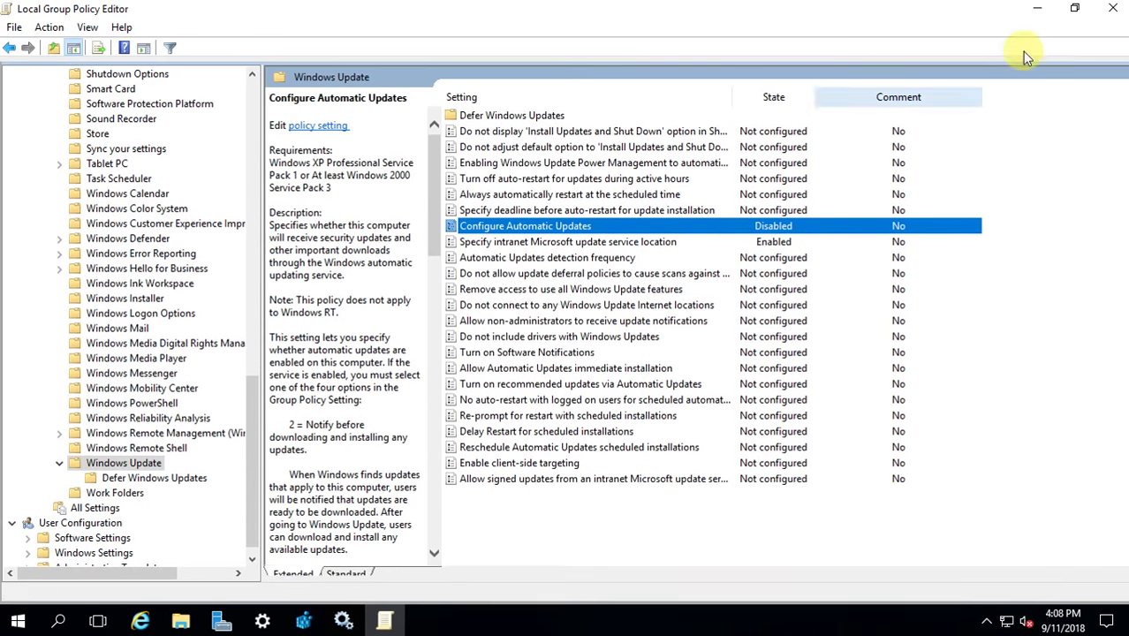
{"action": "left_click", "coordinate": [1111, 10]}
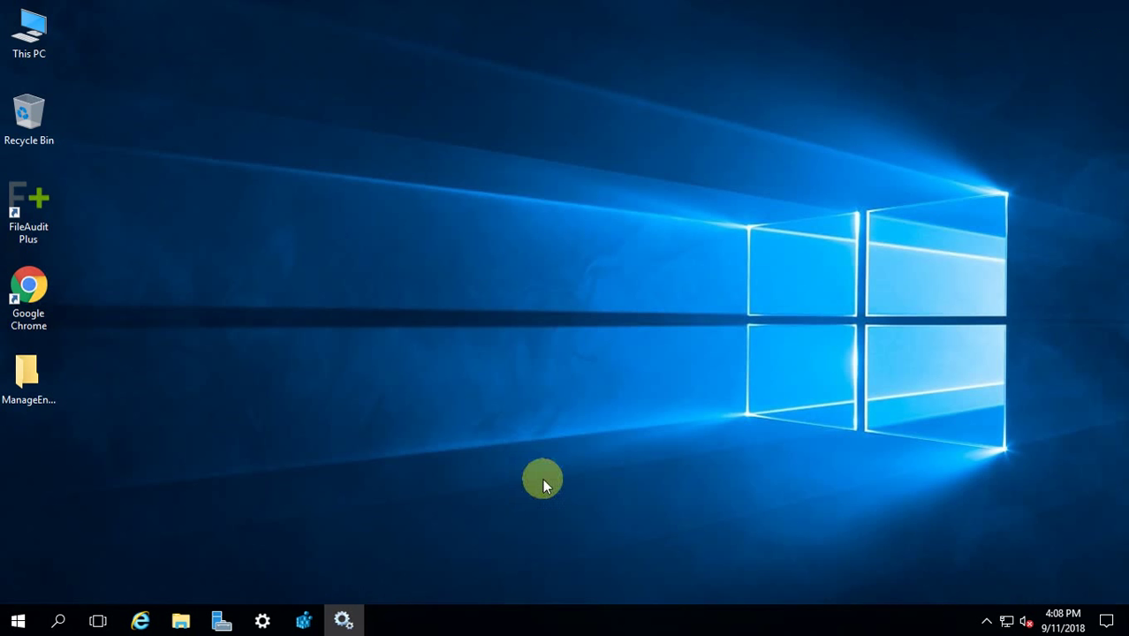
Restore the minimized Services console and close it.
{"action": "left_click", "coordinate": [343, 620]}
{"action": "mouse_move", "coordinate": [618, 7]}
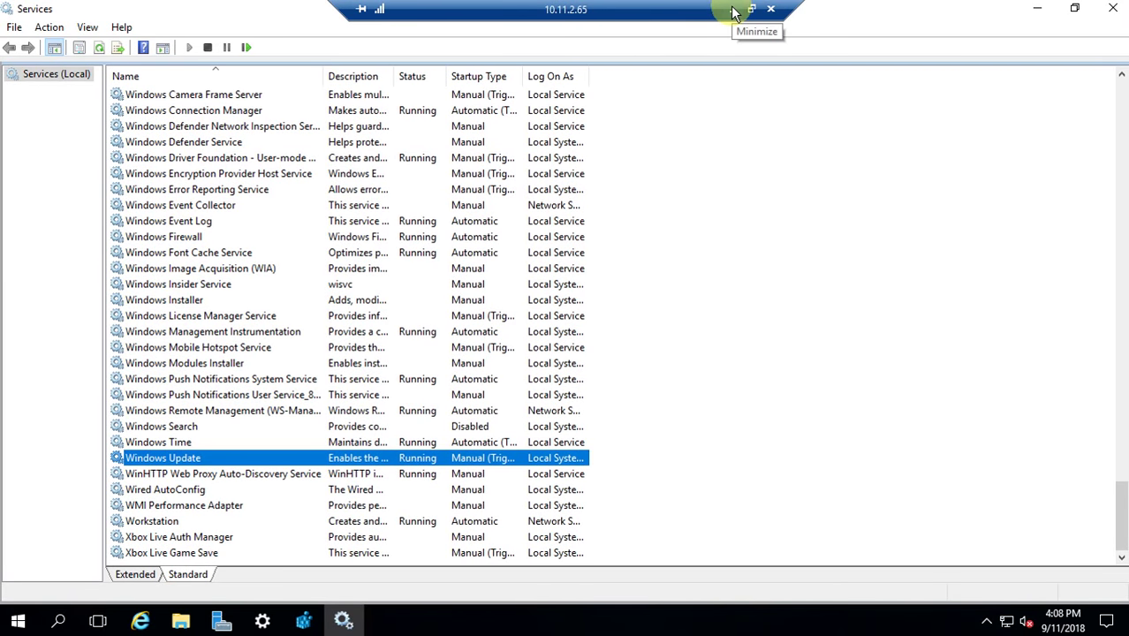
{"action": "left_click", "coordinate": [1112, 8]}
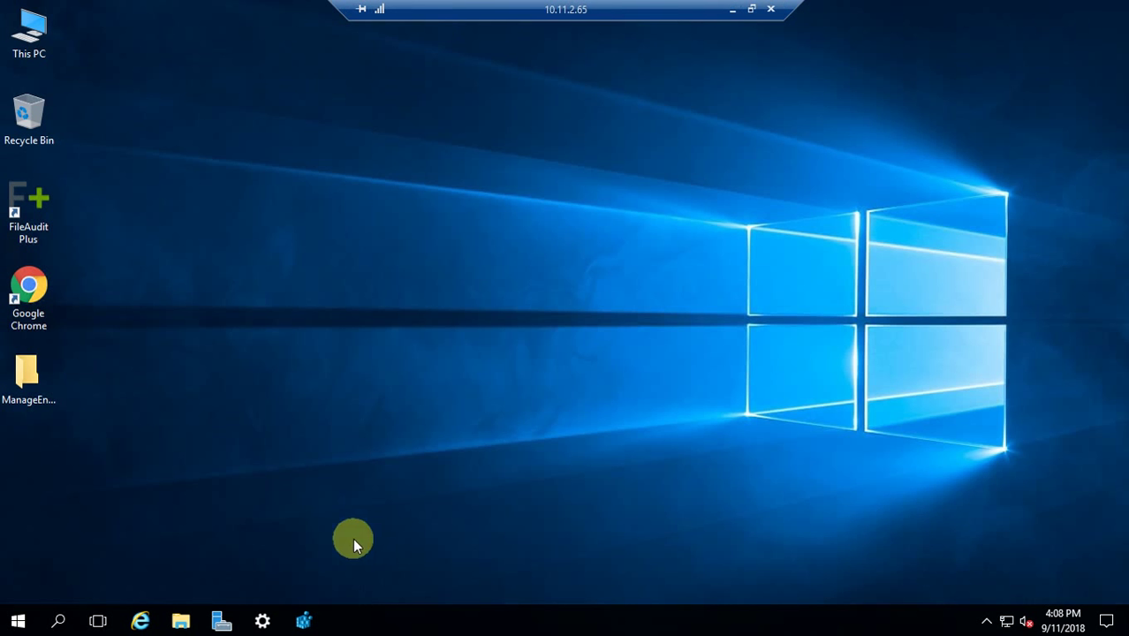
Bring the Settings window back up and minimize the remote desktop session to return to the local desktop.
{"action": "left_click", "coordinate": [263, 618]}
{"action": "mouse_move", "coordinate": [698, 7]}
{"action": "left_click", "coordinate": [738, 11]}
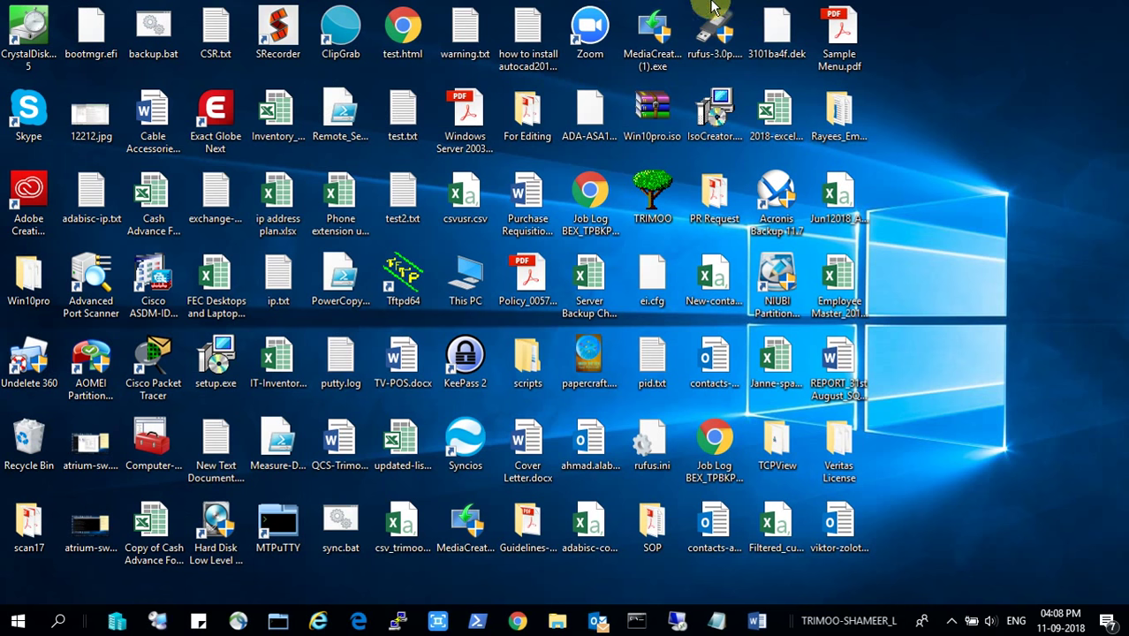
{"action": "left_click", "coordinate": [951, 623]}
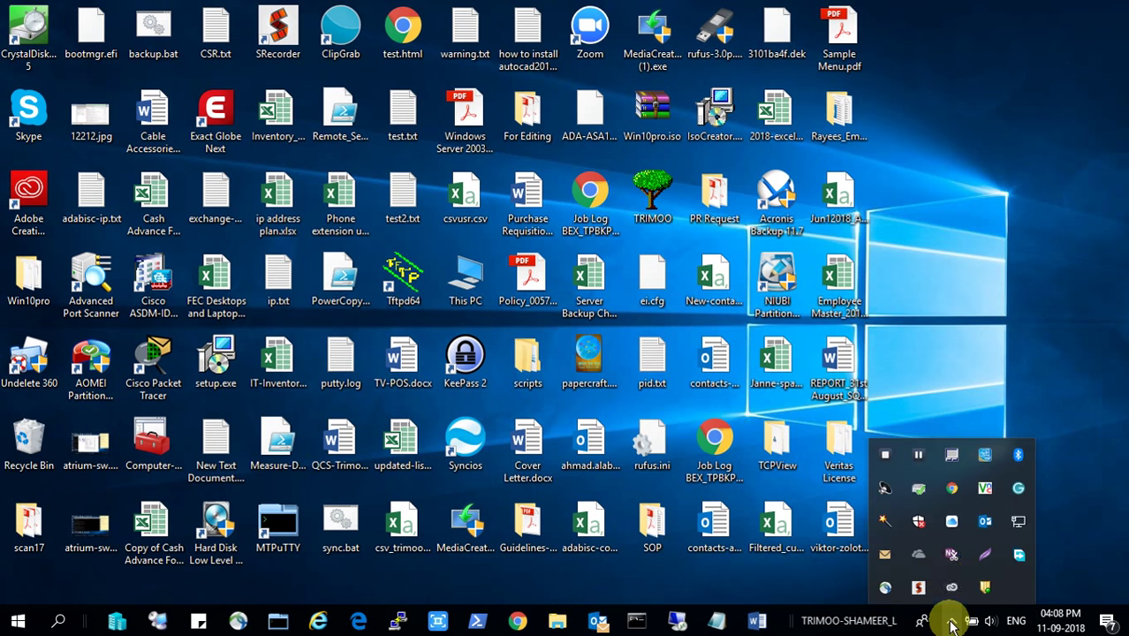